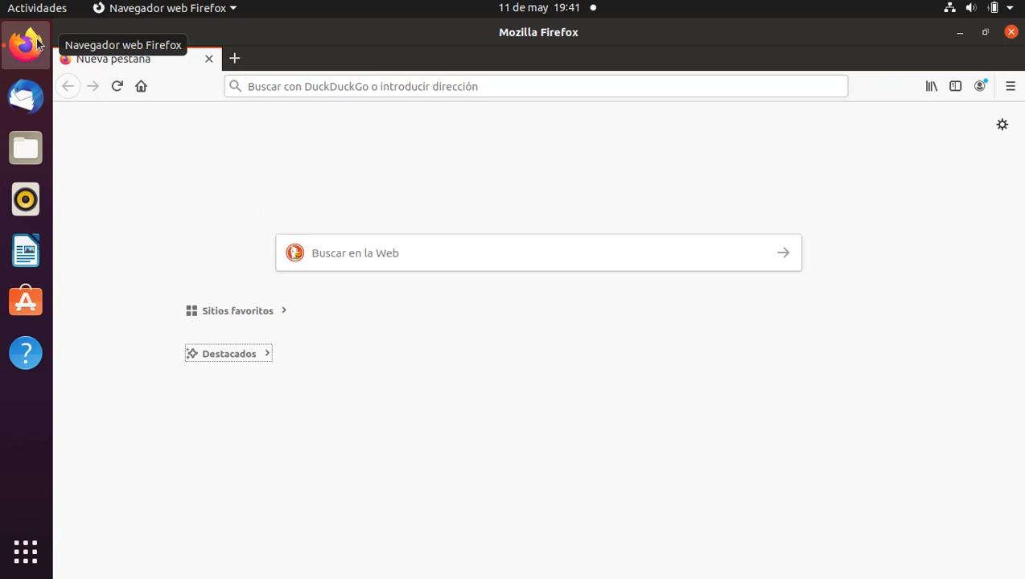
Search the web for 'protonmail' from Firefox's new-tab search box.
click(349, 251)
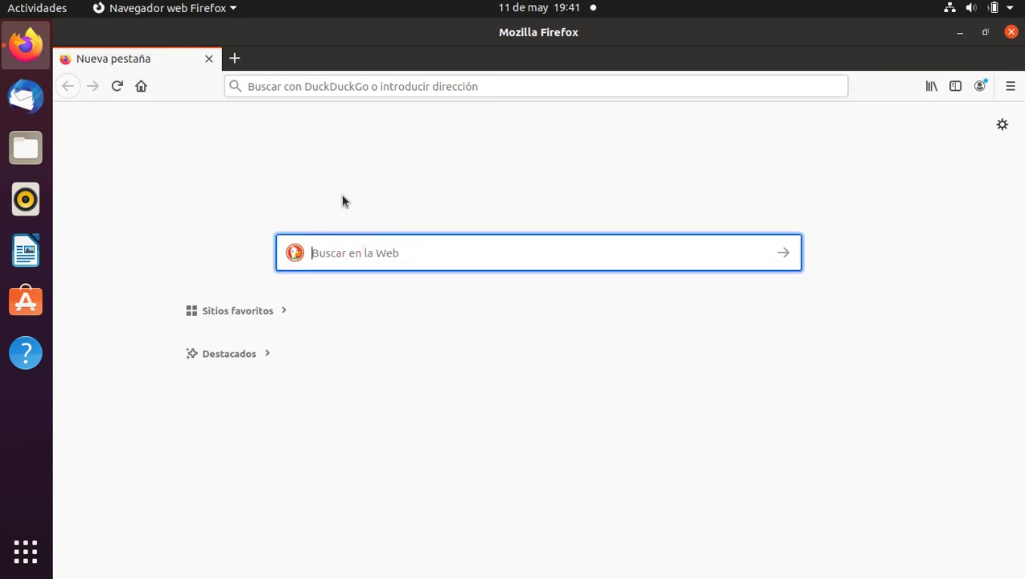
text(protonmail)
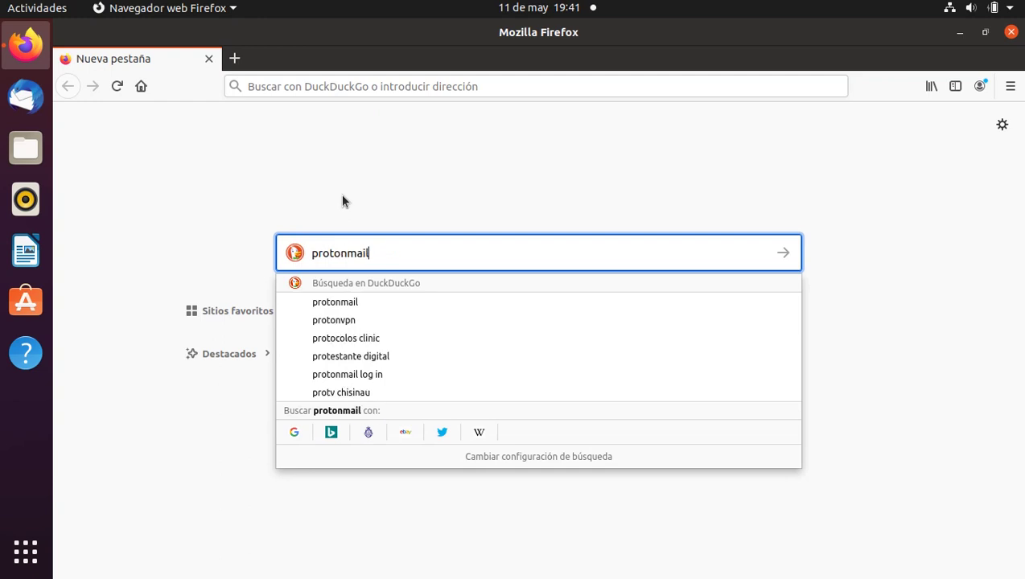
key(Return)
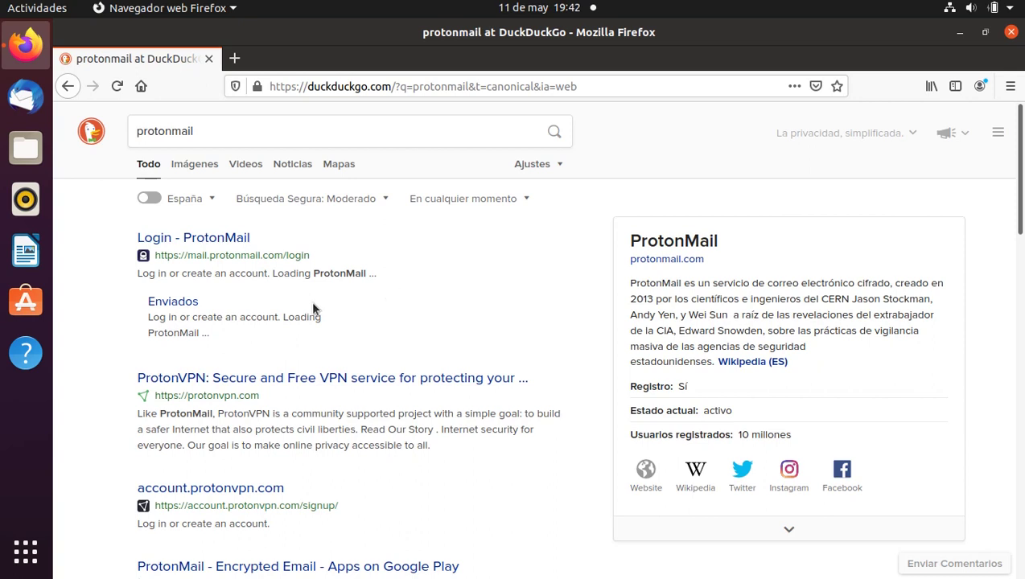
Open the ProtonMail login result, go to free signup and select the GRATIS plan.
click(230, 241)
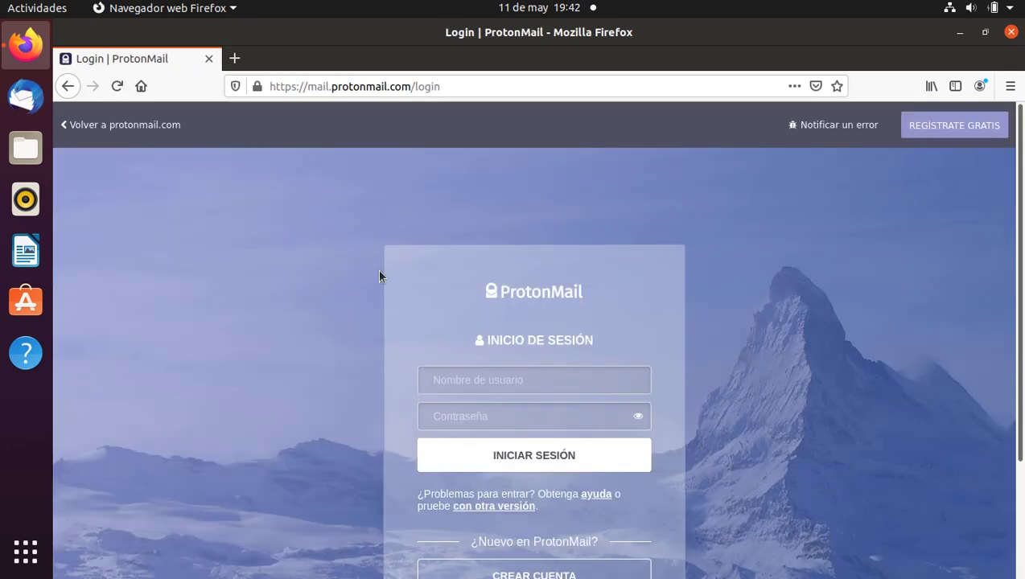
click(949, 129)
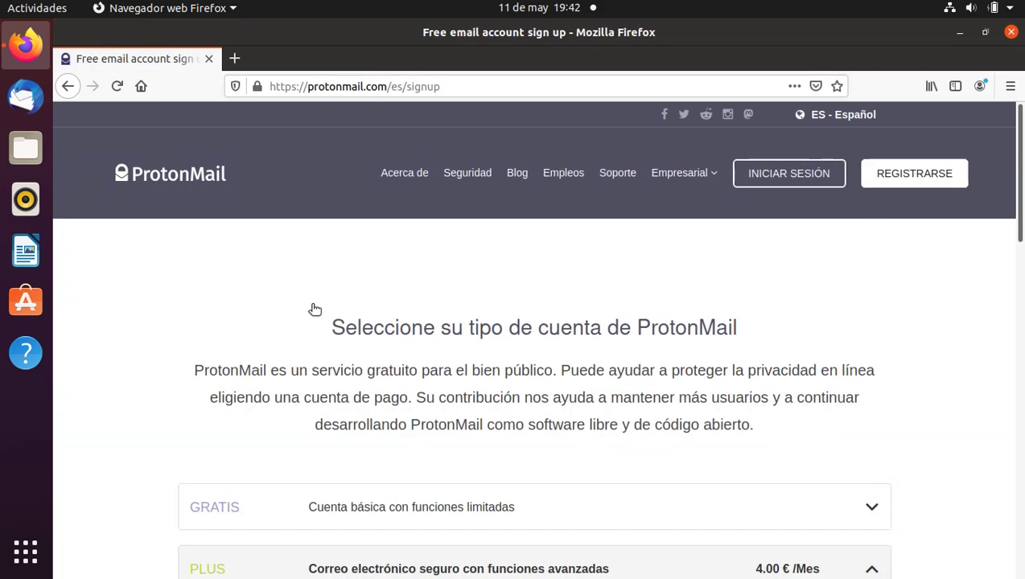
scroll(199, 331, down, 3)
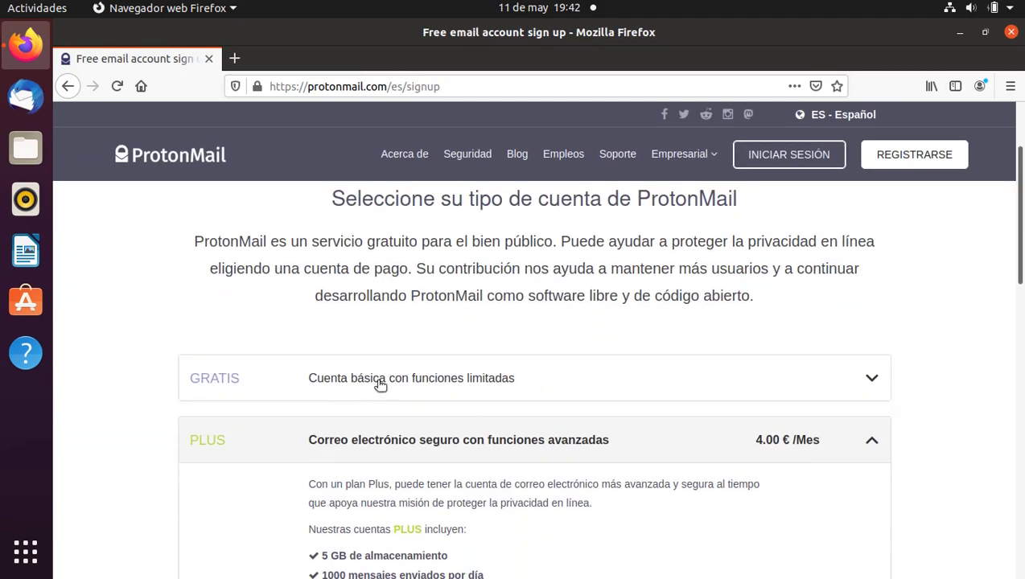
click(380, 384)
scroll(143, 309, down, 2)
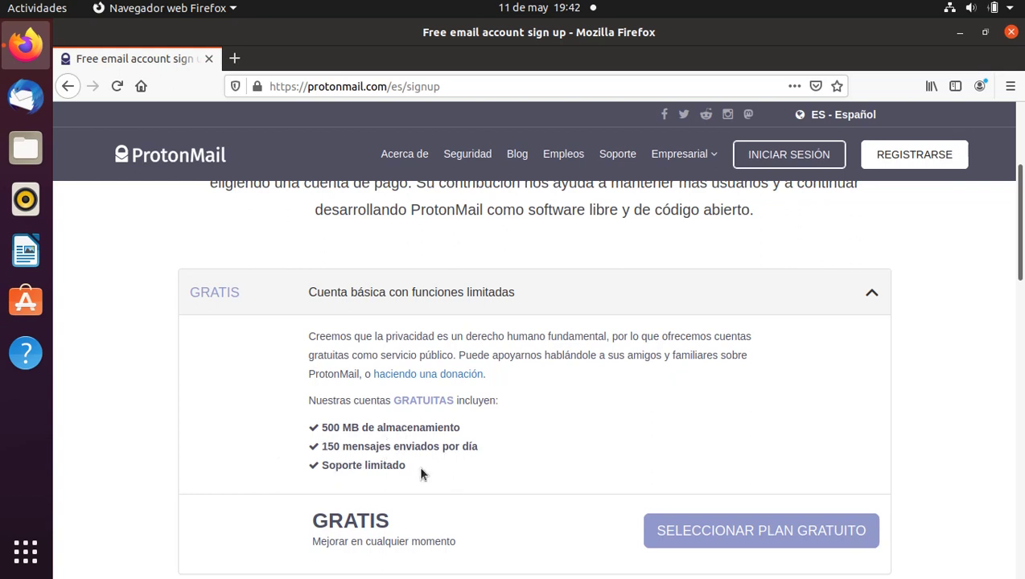
scroll(304, 433, down, 5)
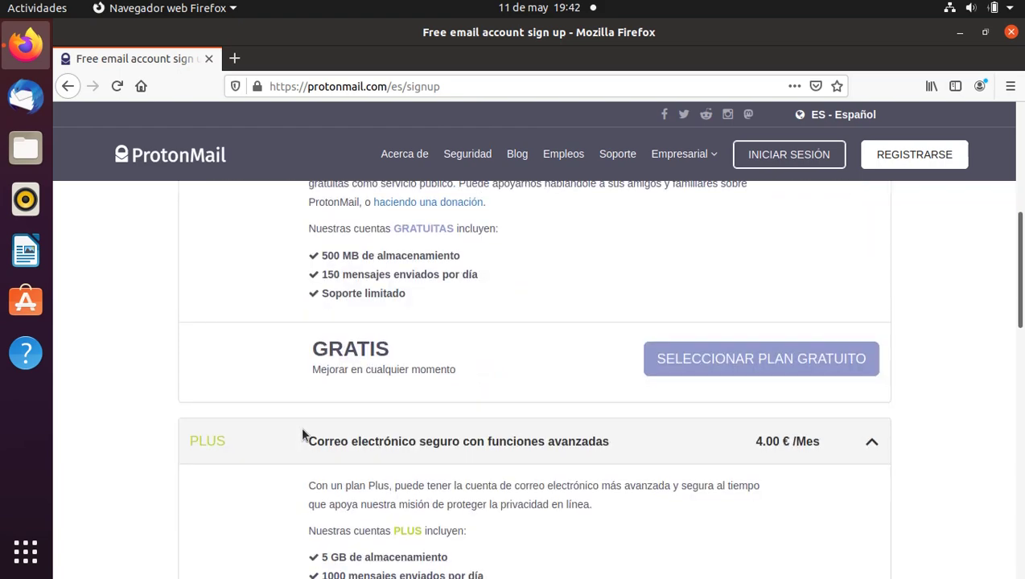
scroll(301, 434, down, 1)
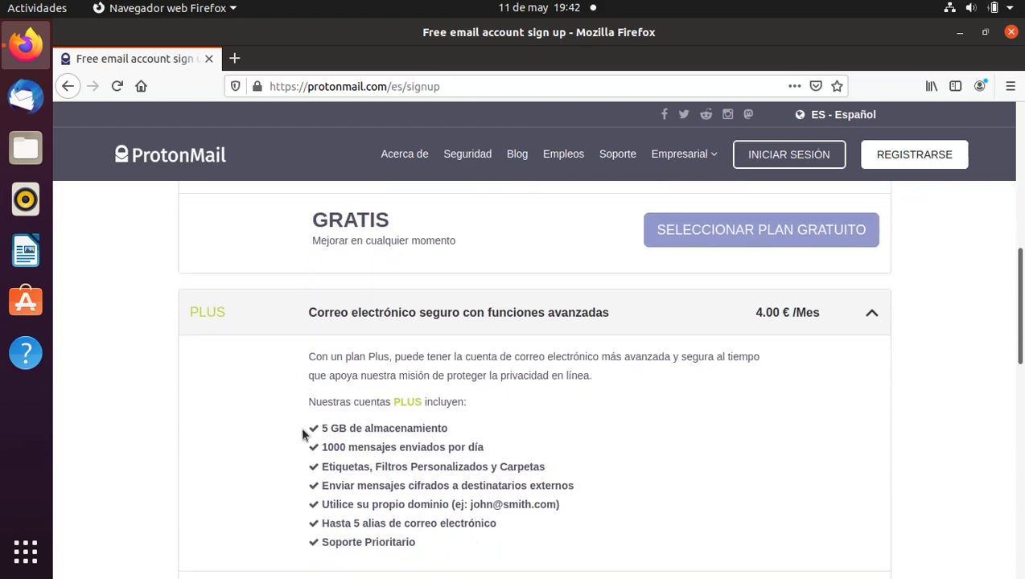
scroll(297, 439, up, 4)
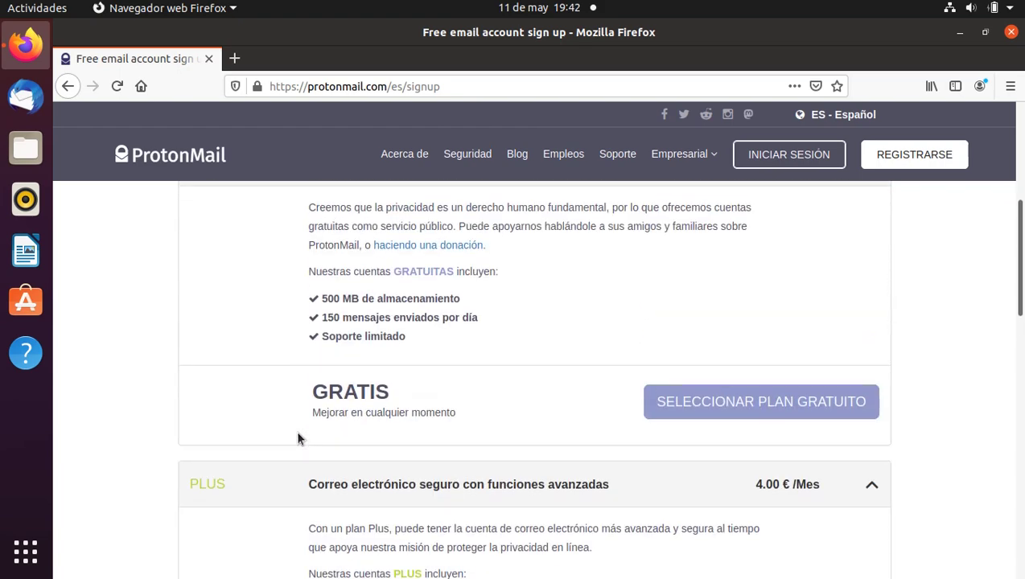
click(725, 456)
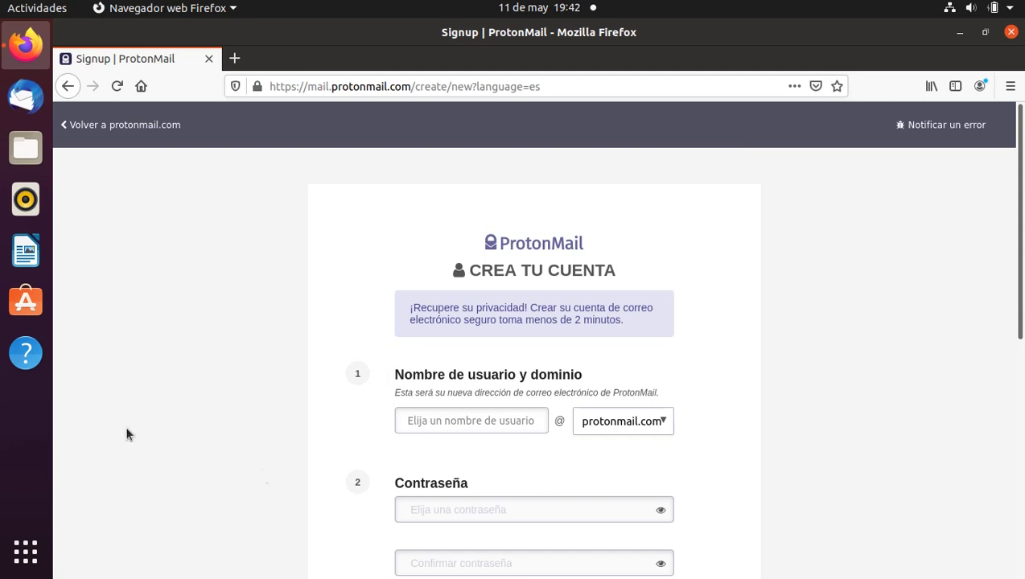
Fill in the new username, the account password and the password confirmation.
click(404, 425)
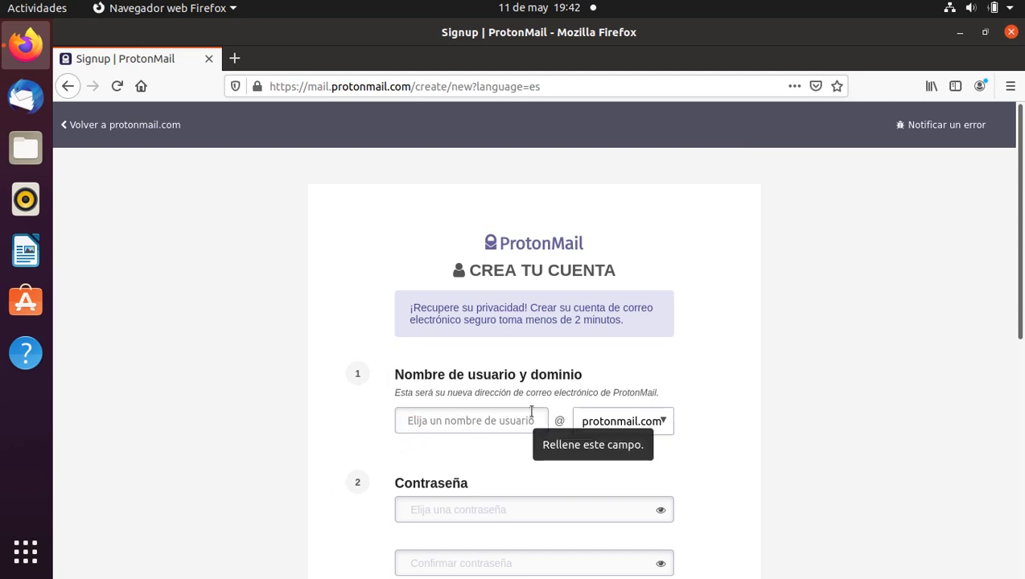
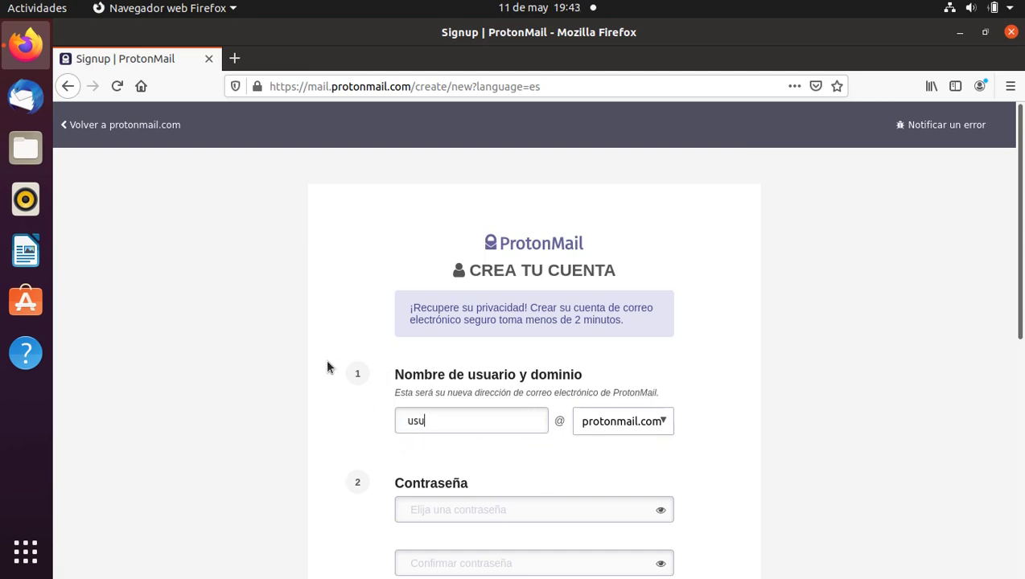
key(Tab)
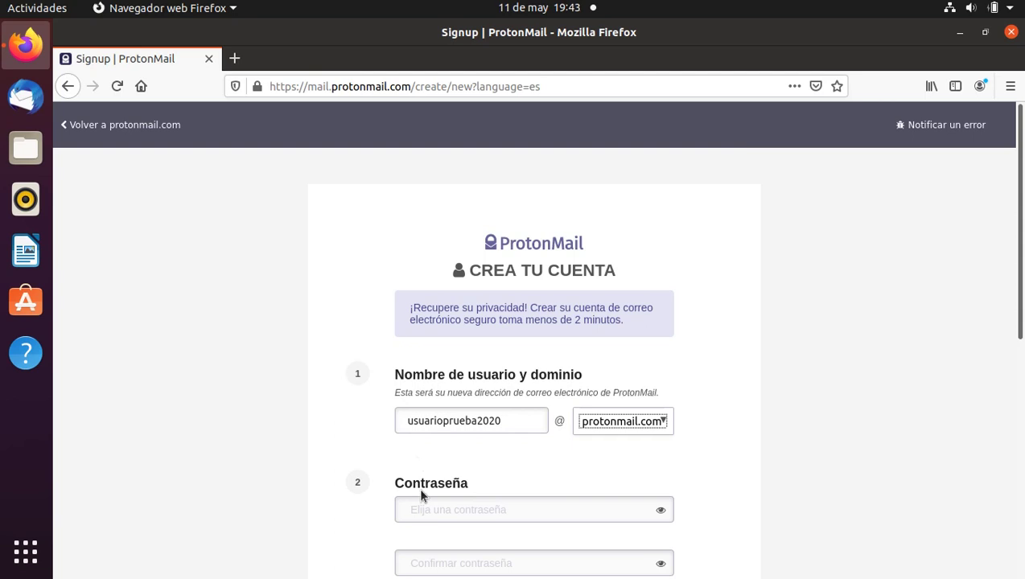
click(420, 505)
scroll(272, 441, down, 1)
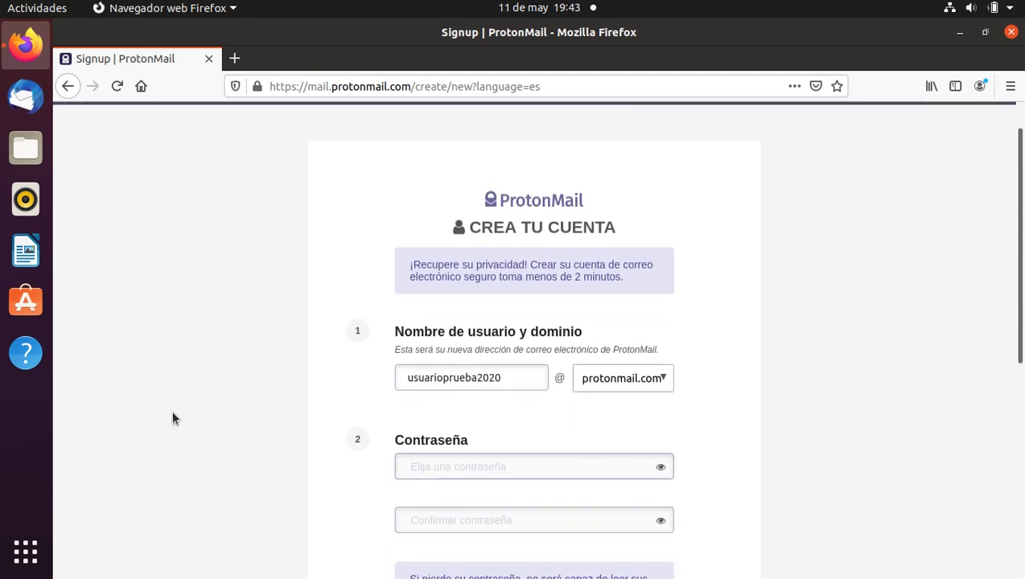
text(12345)
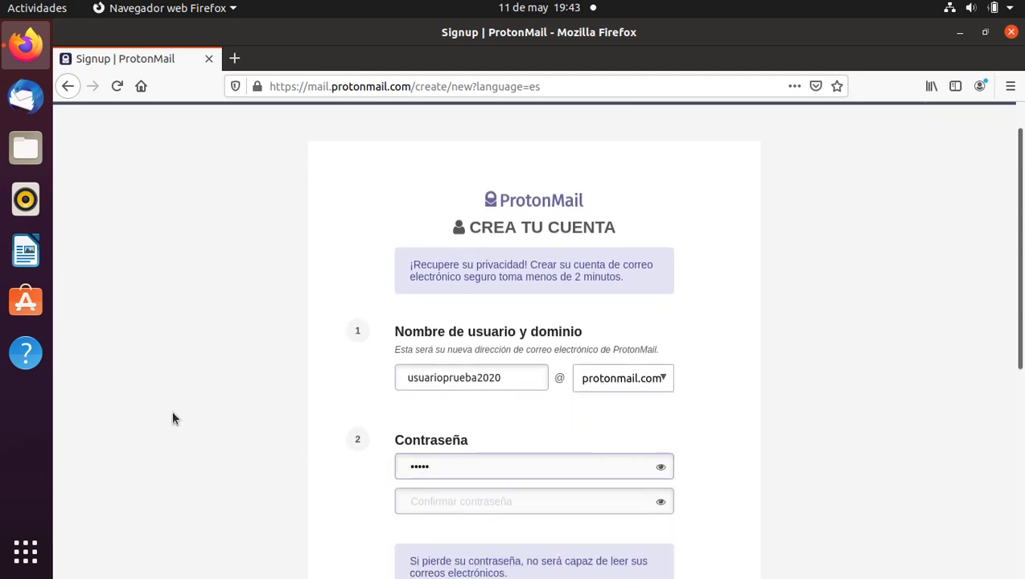
text(678910)
key(Tab)
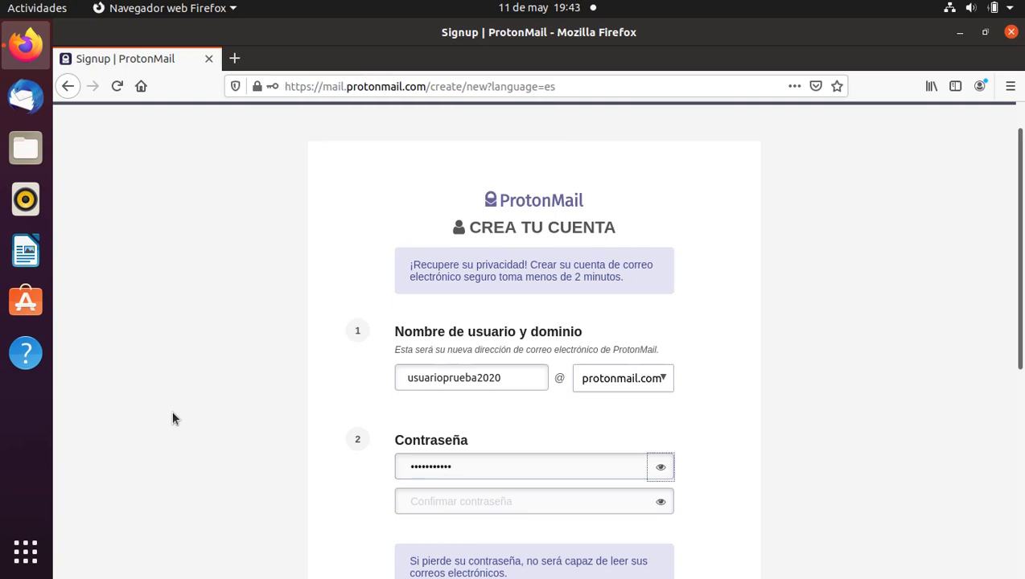
key(Tab)
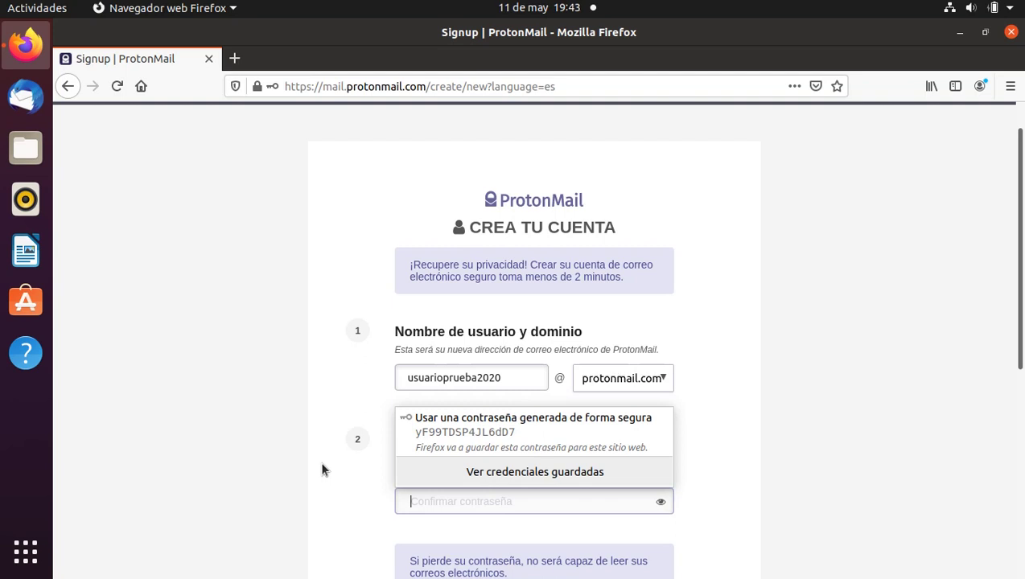
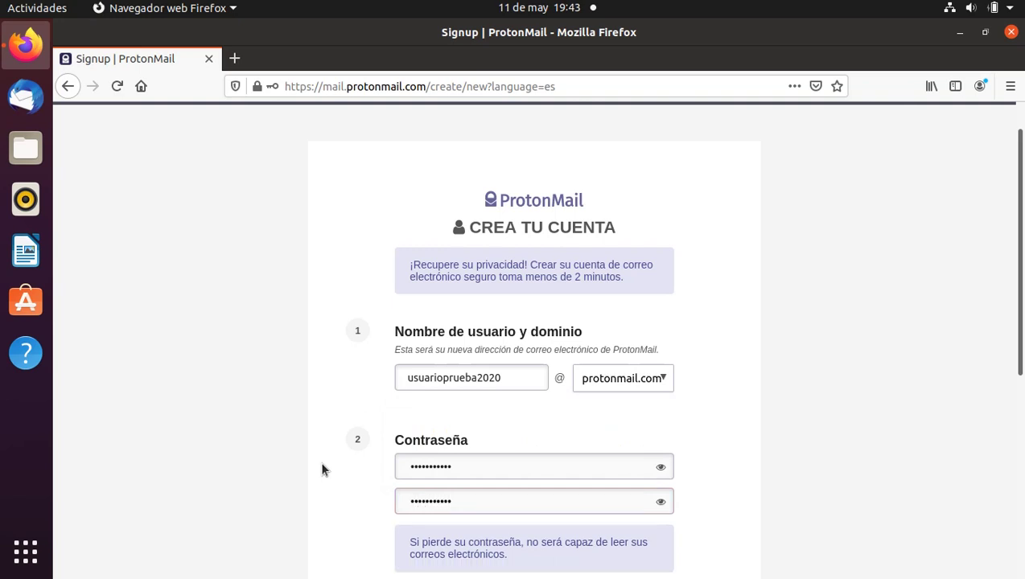
Add a Hotmail recovery e-mail address and submit the form with CREAR CUENTA.
scroll(323, 471, down, 2)
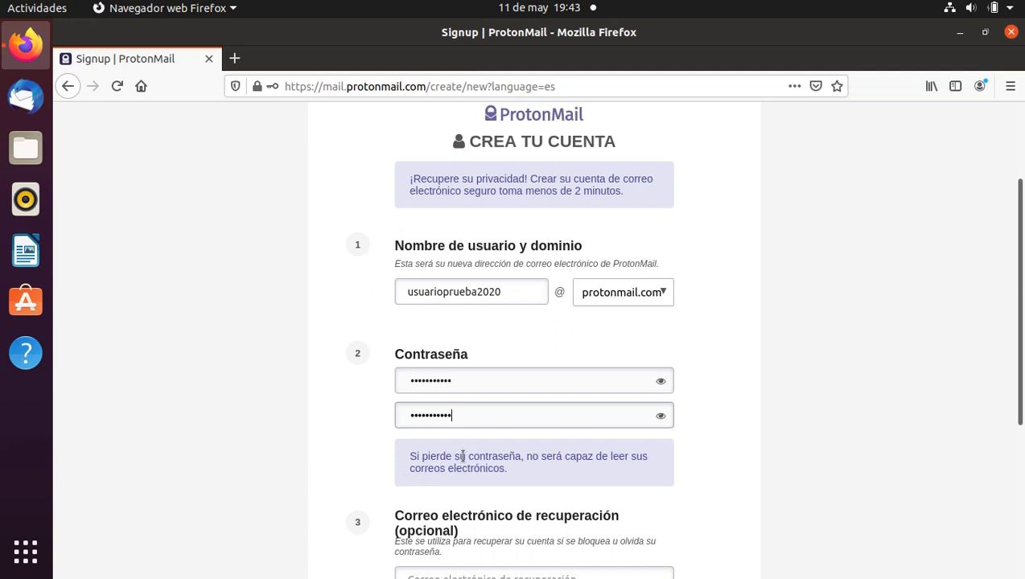
scroll(299, 441, down, 2)
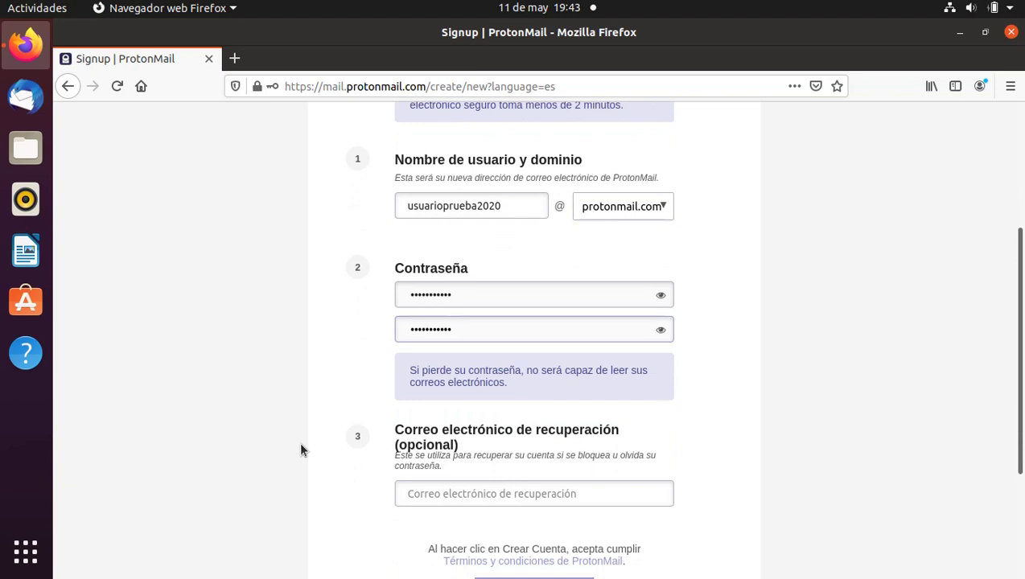
click(467, 494)
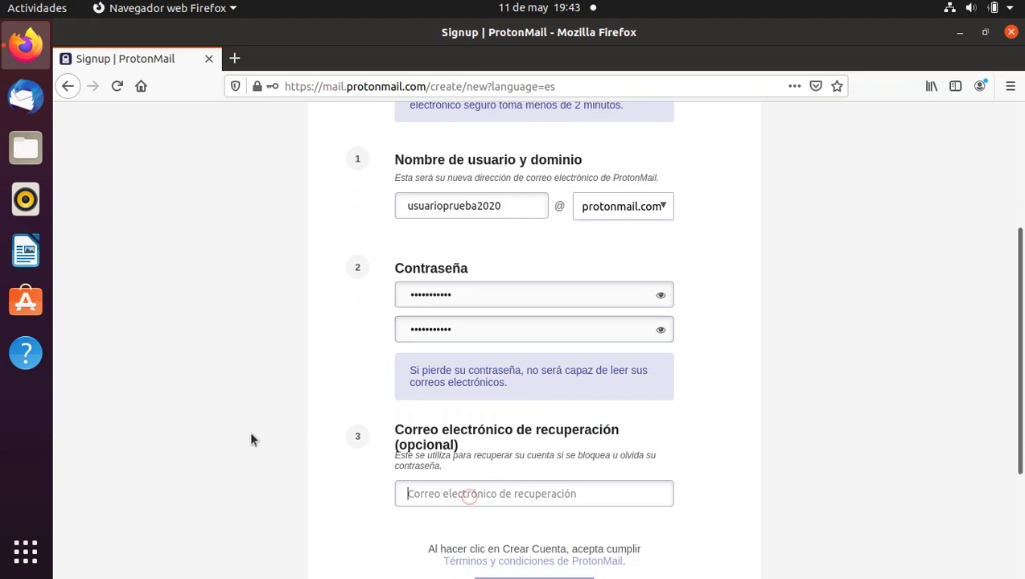
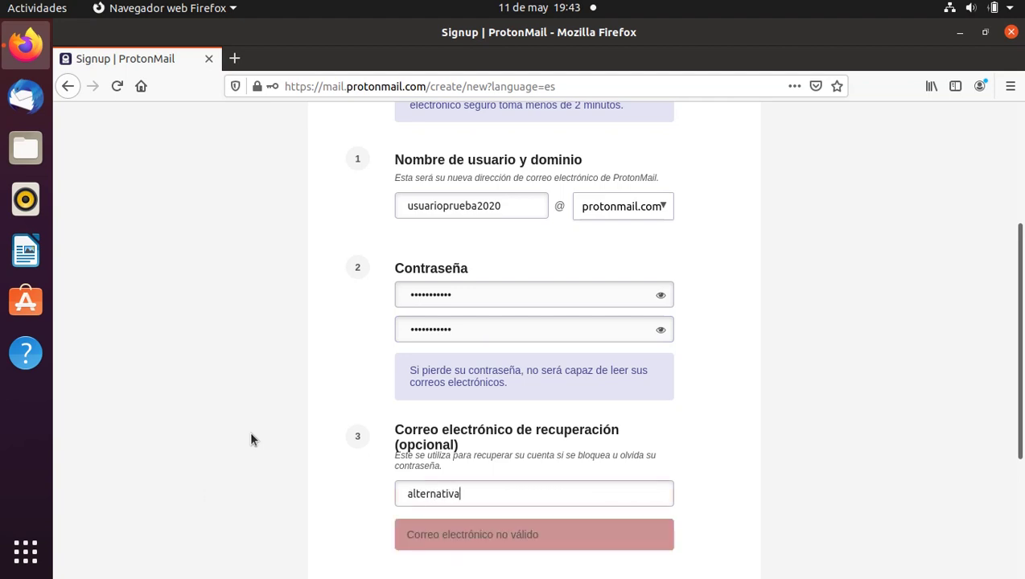
key(Menu)
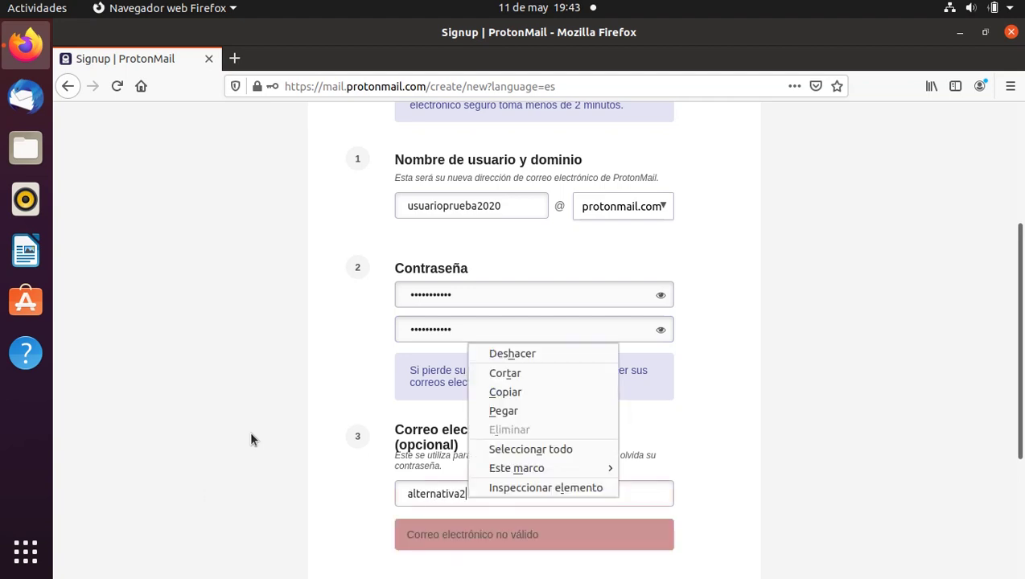
key(Escape)
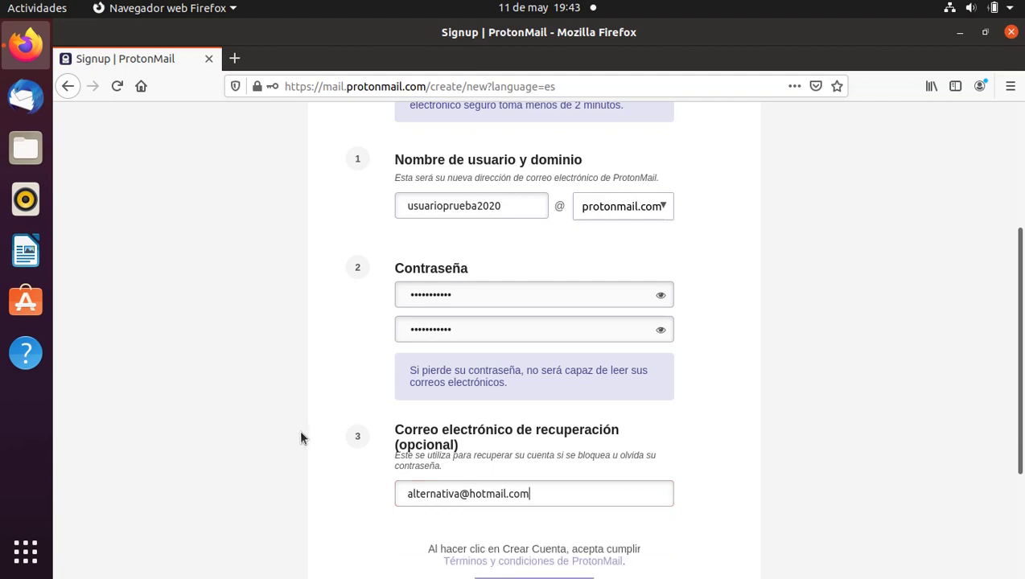
scroll(300, 436, down, 3)
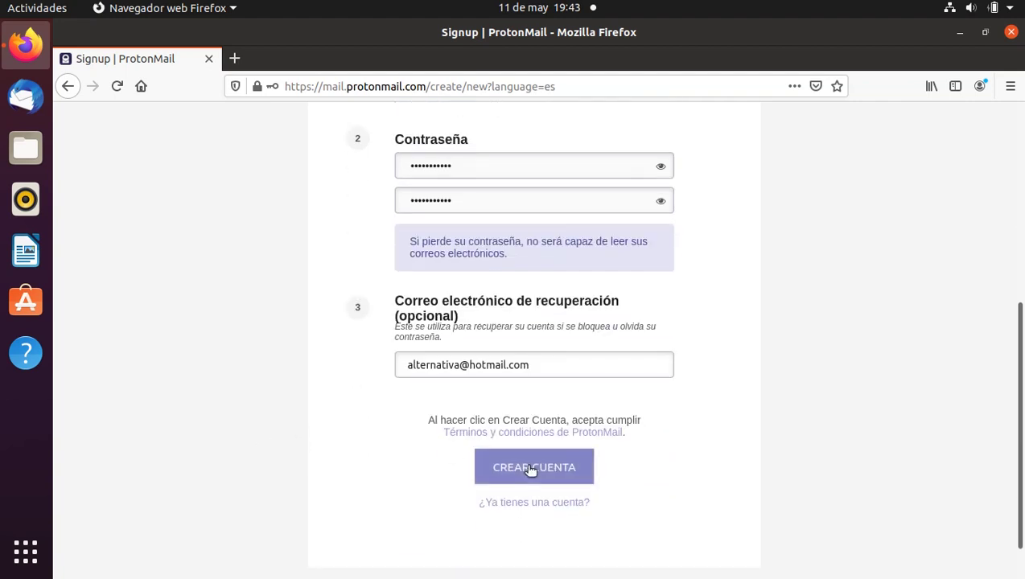
click(530, 468)
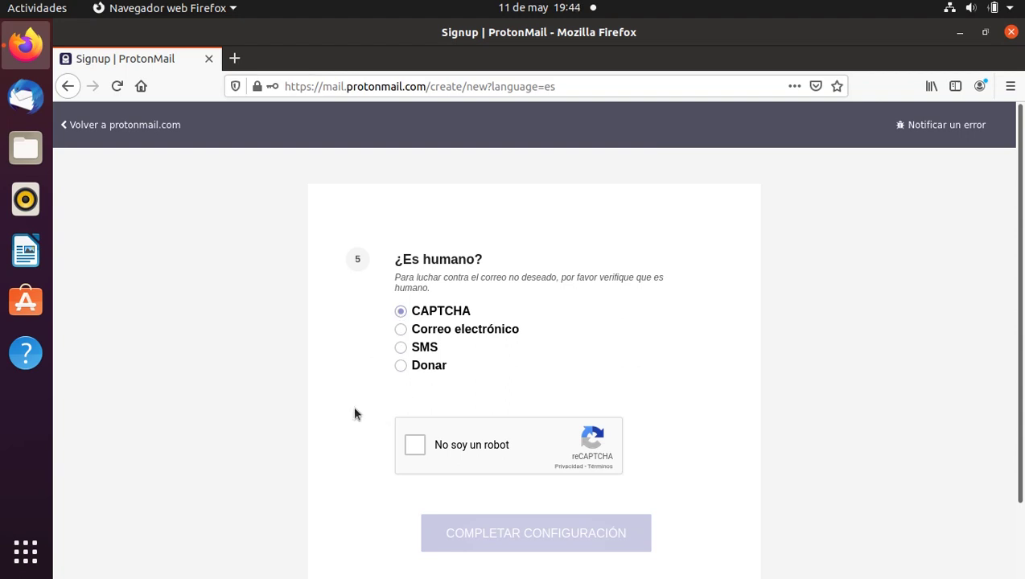
Pass the reCAPTCHA 'No soy un robot' check and complete the account setup.
click(415, 445)
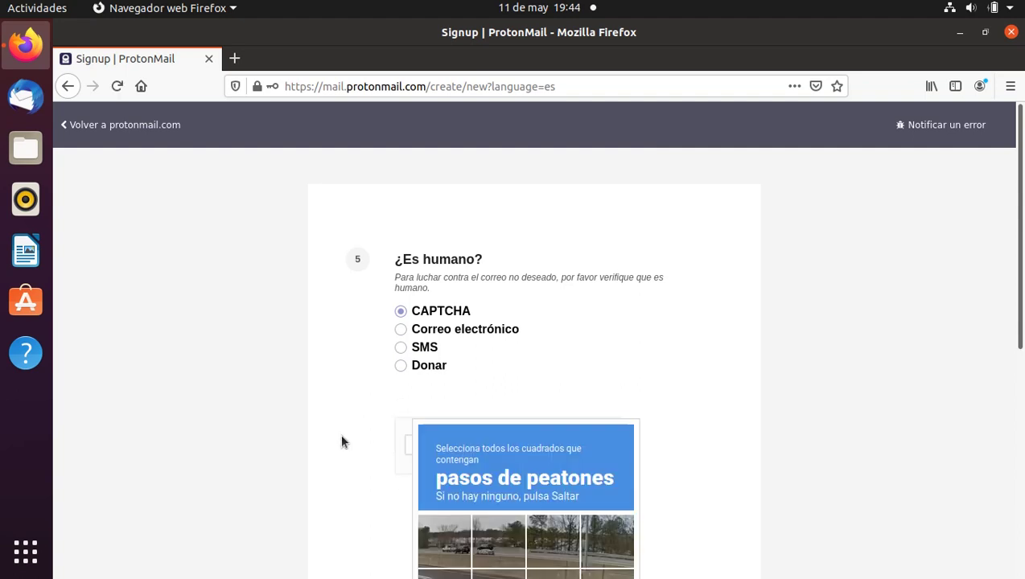
scroll(341, 441, down, 5)
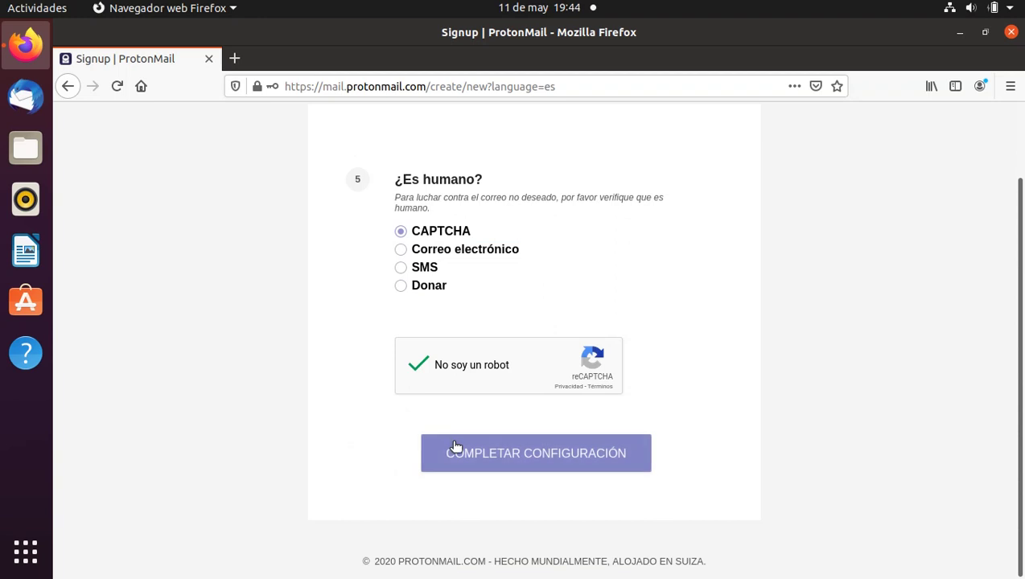
click(455, 450)
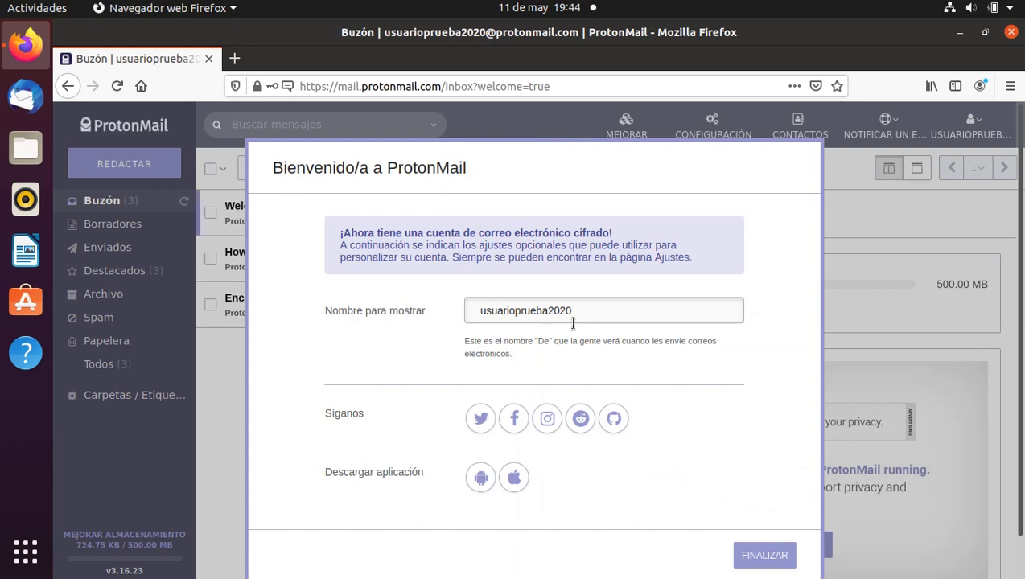
Set the display name to 'Usuario Prueba', finish the welcome setup and close the tutorial.
drag(594, 309, 387, 297)
text(U)
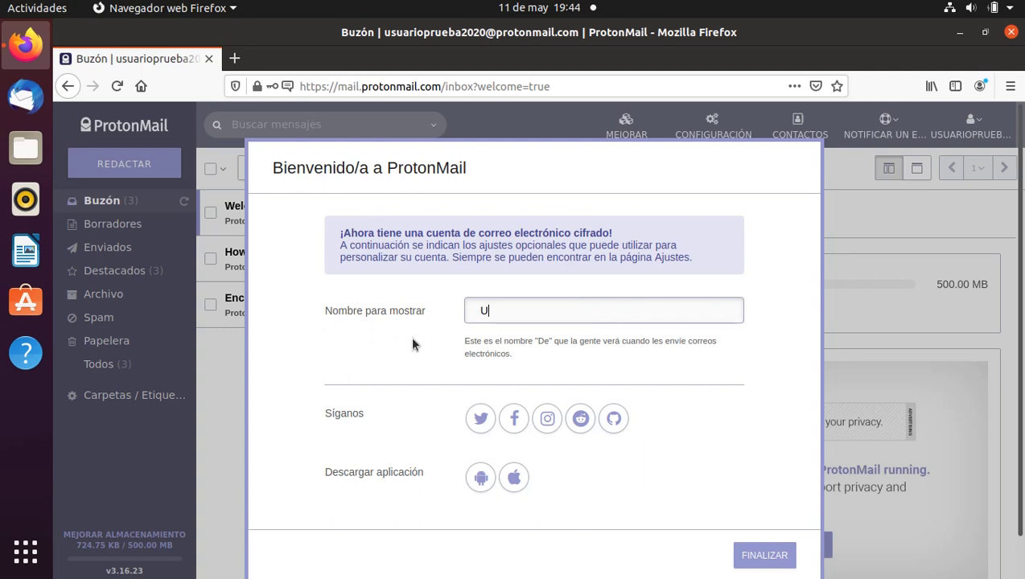
text(suario Prueba)
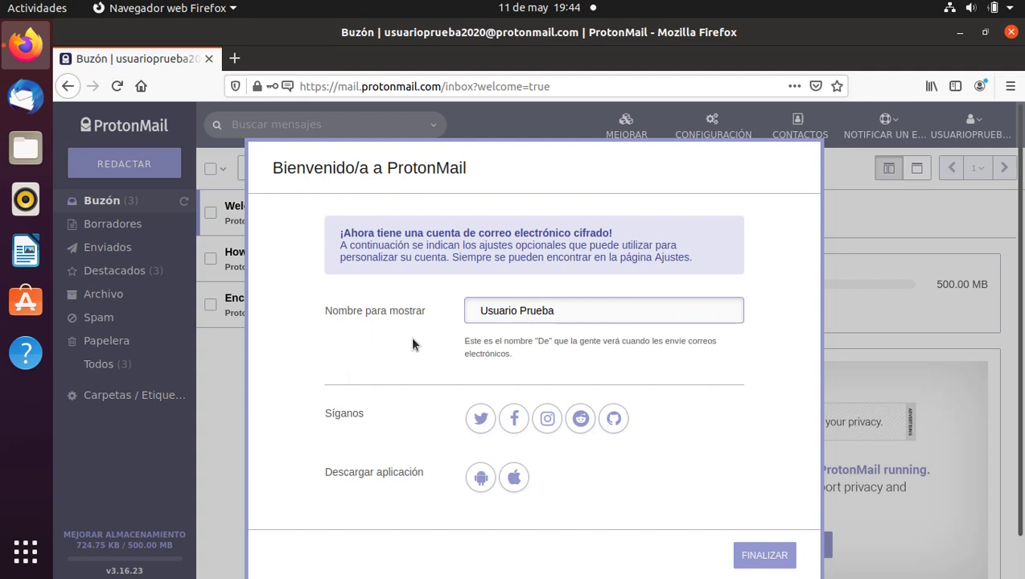
click(768, 557)
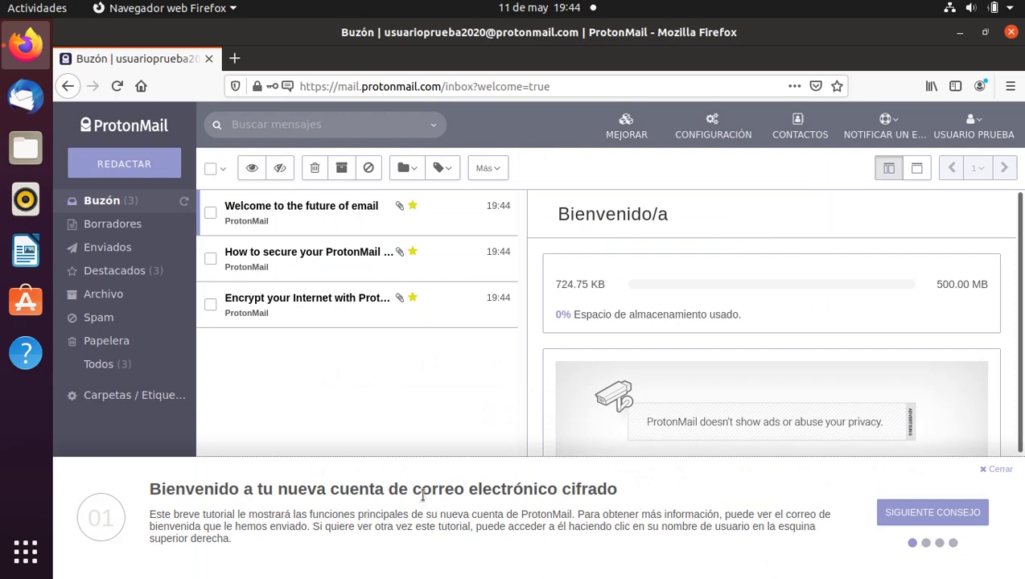
click(998, 469)
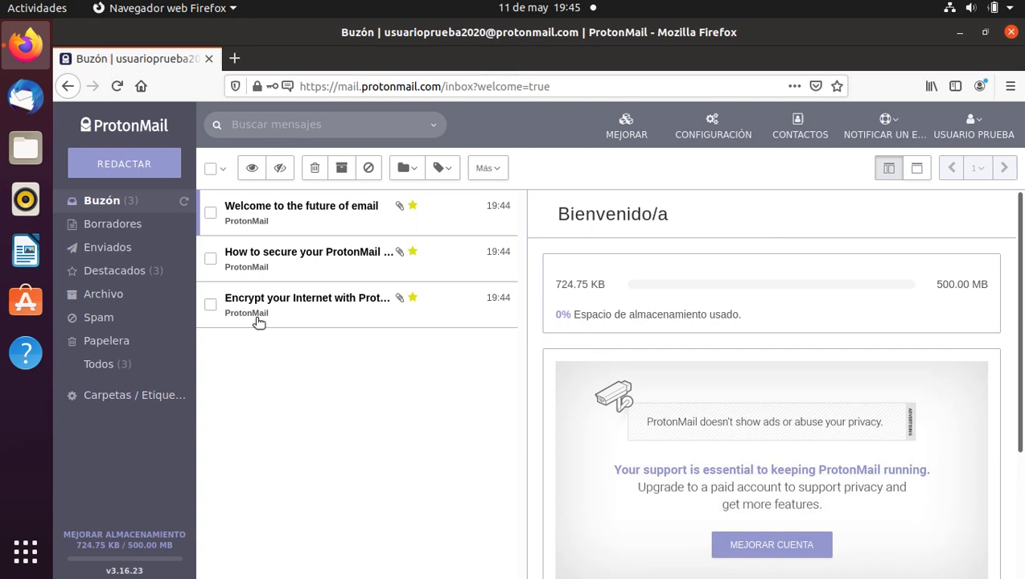
Check the Borradores, Enviados, Archivo and Papelera folders, then go to Contactos.
click(109, 228)
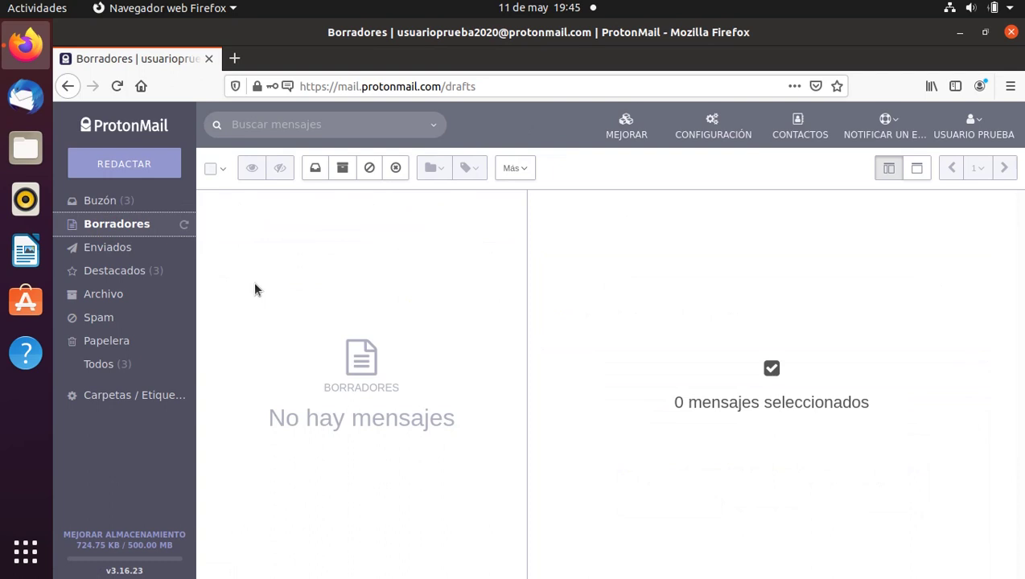
click(102, 245)
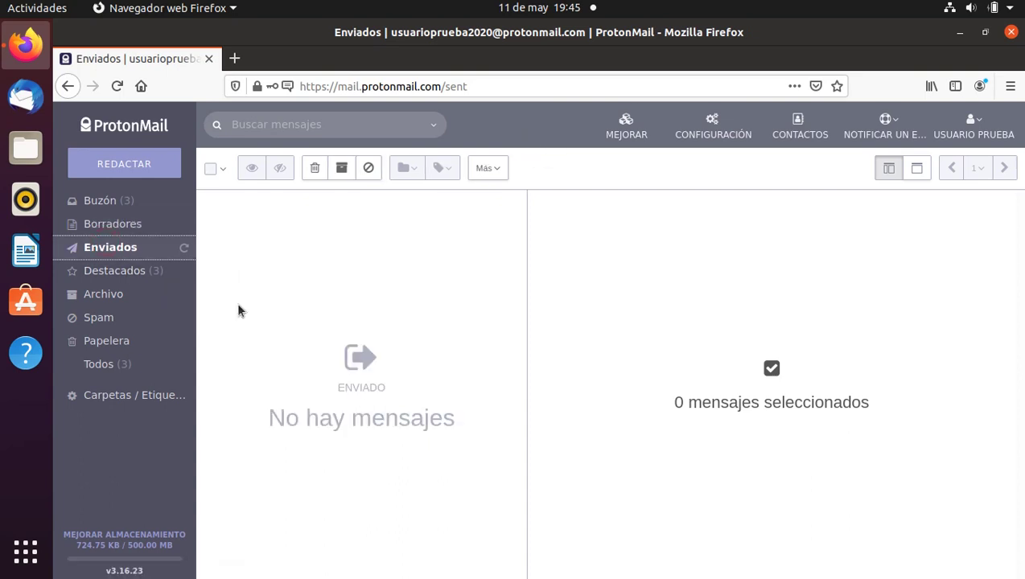
click(110, 295)
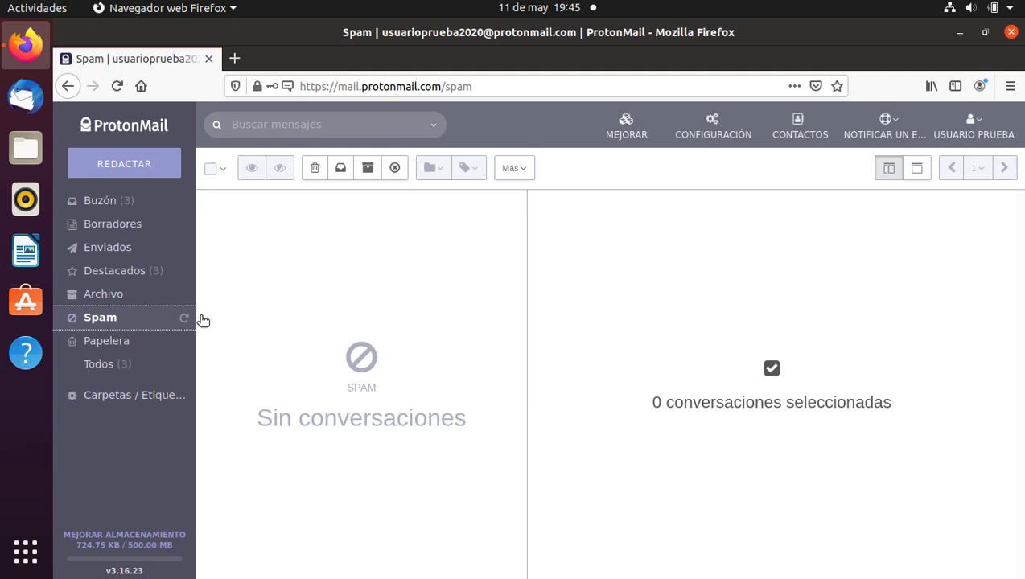
click(130, 340)
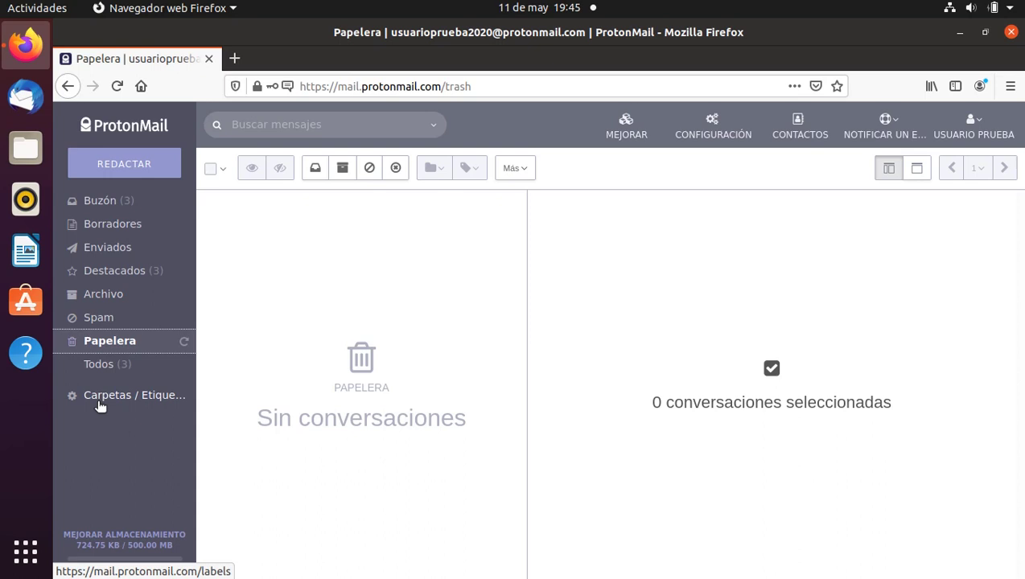
click(795, 131)
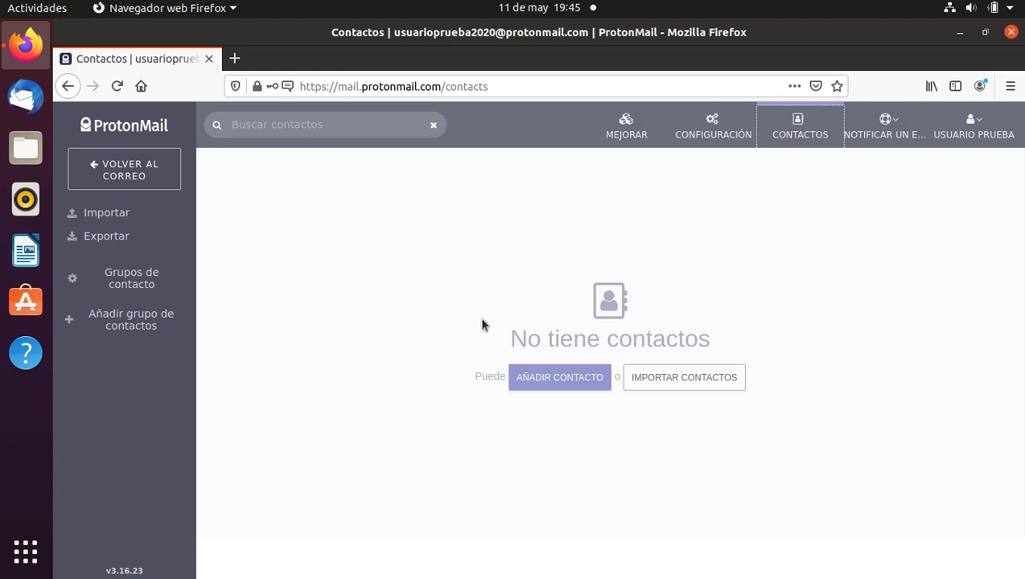
Start a new contact, cancel it without saving, and return to the mail view.
click(522, 380)
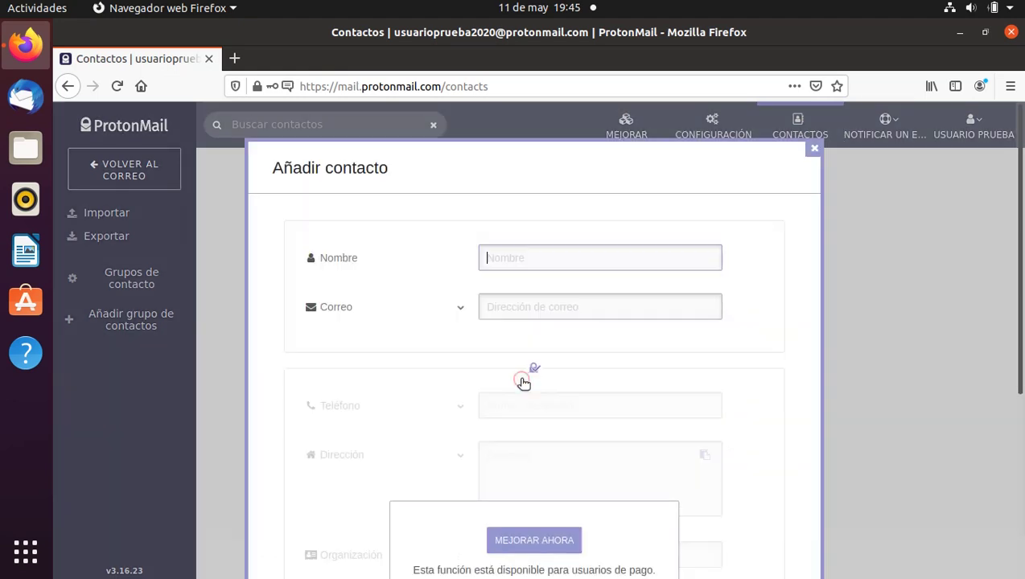
click(491, 305)
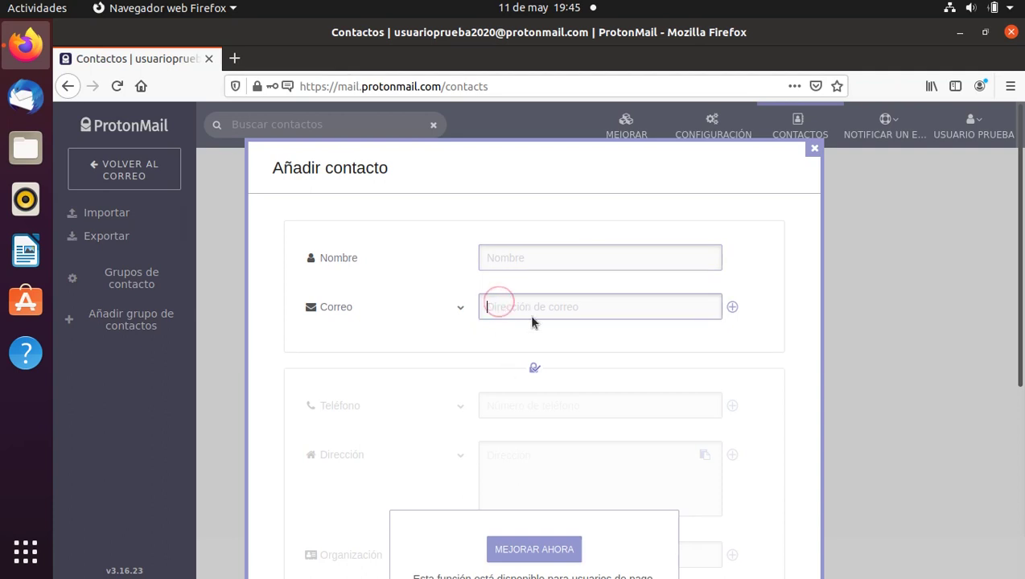
click(814, 148)
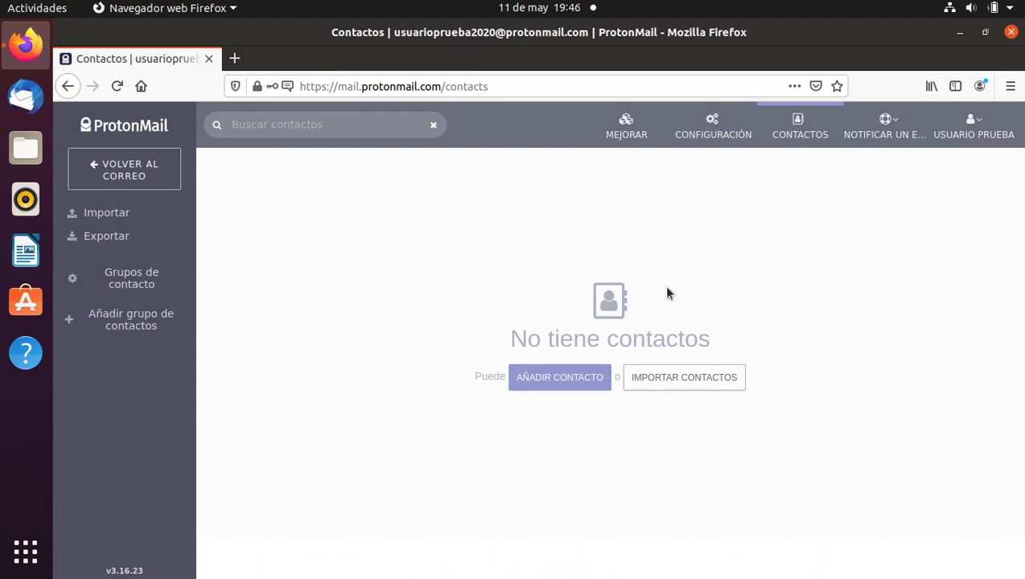
click(142, 178)
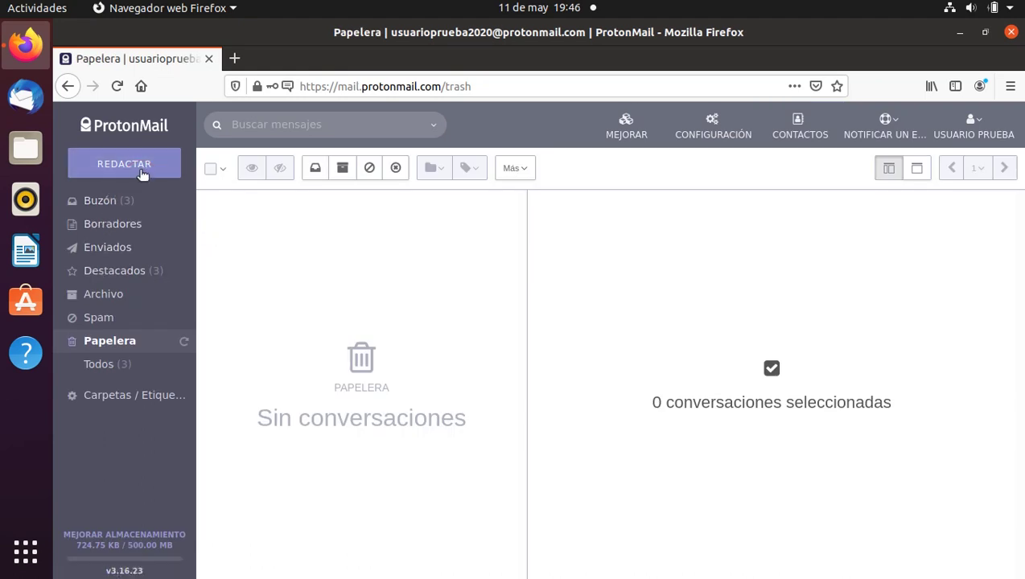
Start a new message to a Hotmail recipient with subject 'Este es un mensaje de prueba'.
click(122, 166)
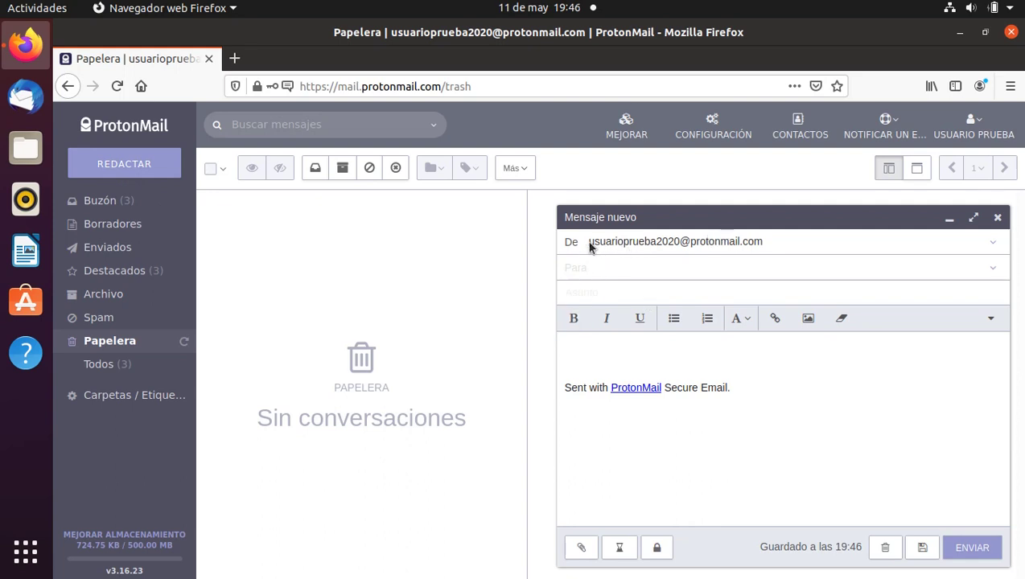
click(595, 267)
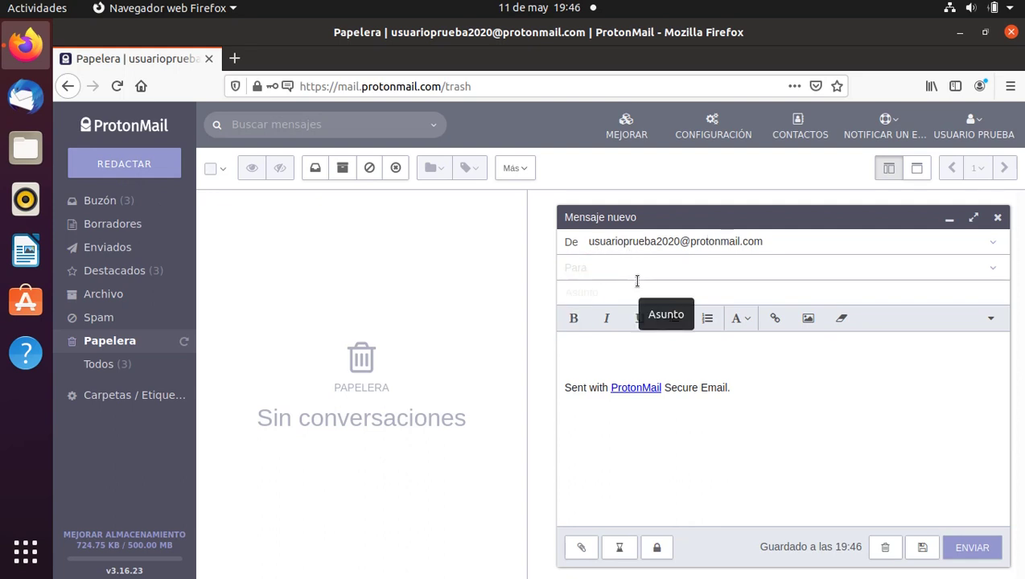
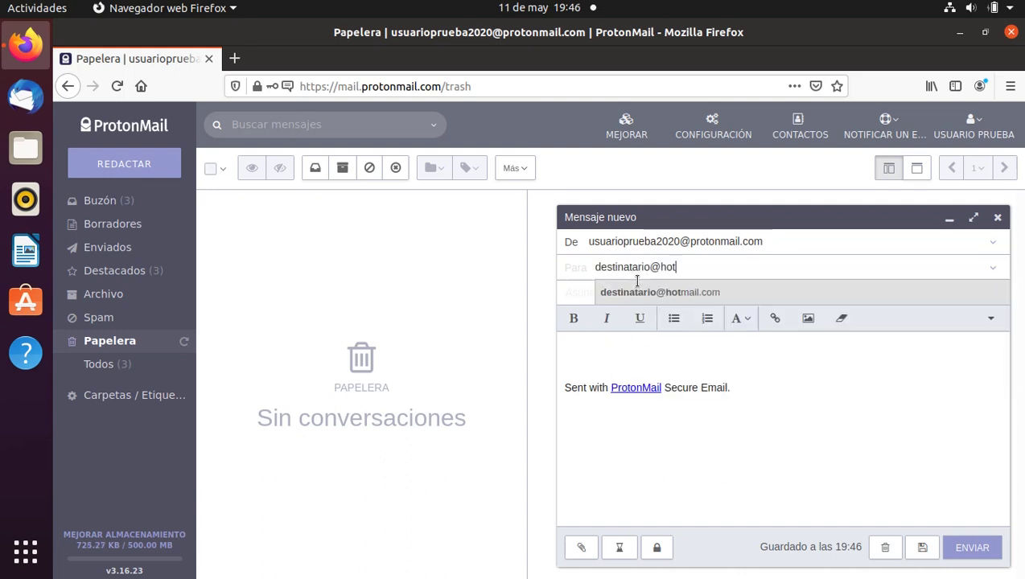
click(587, 295)
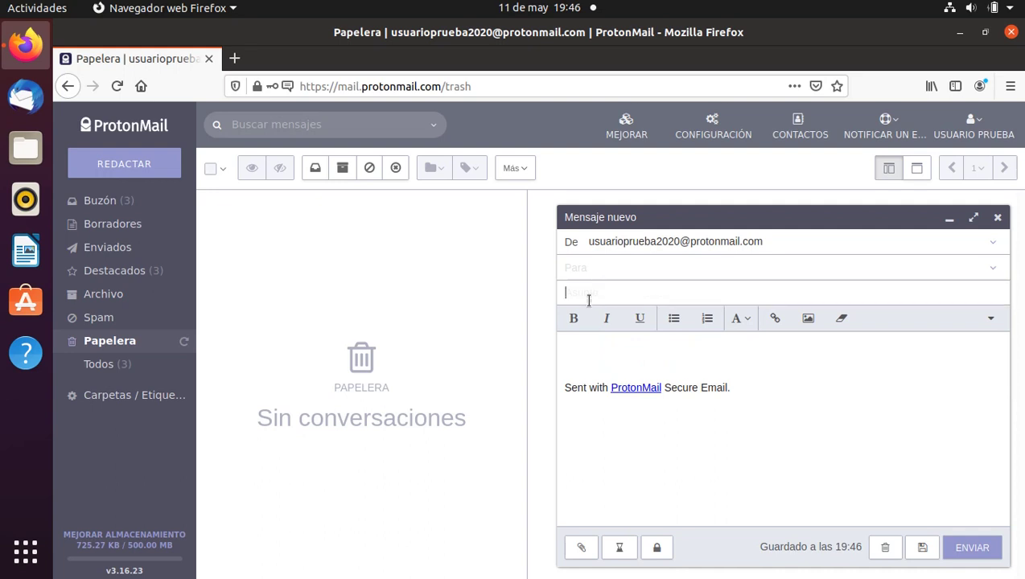
text(Este es un mensaje de rg)
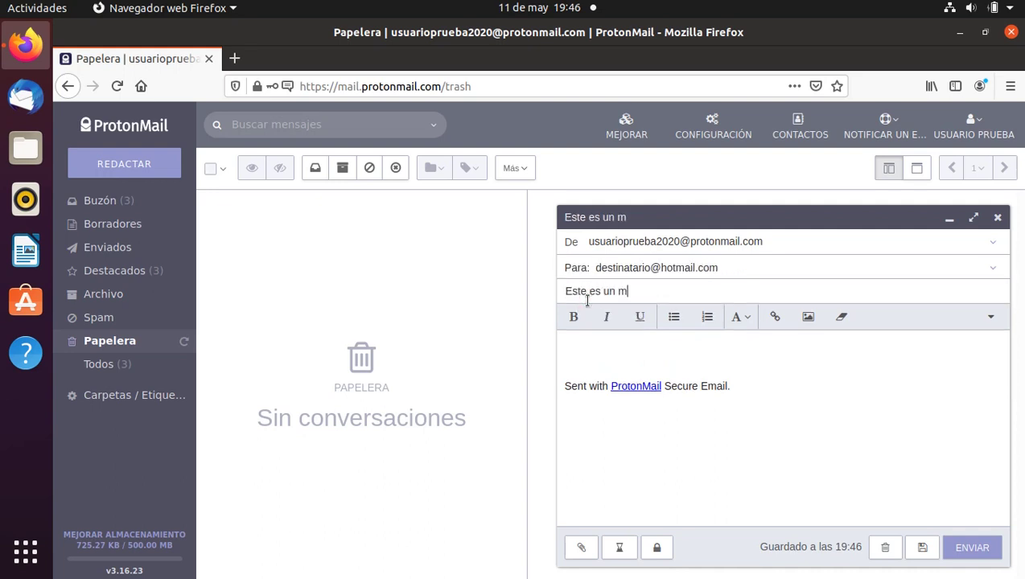
key(BackSpace)
key(BackSpace)
key(BackSpace)
text(pcal)
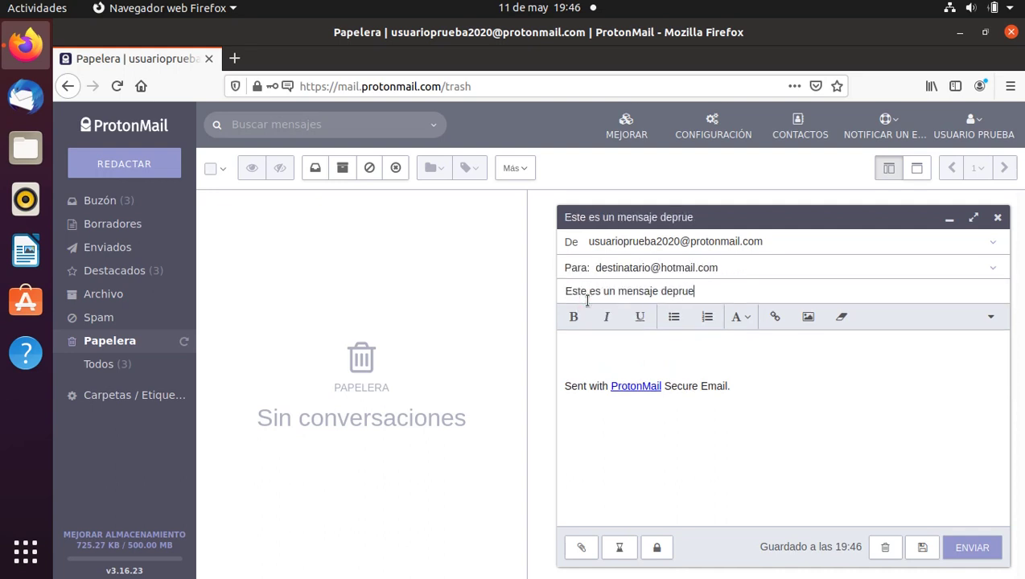
key(BackSpace)
key(BackSpace)
key(BackSpace)
key(BackSpace)
text(prueba)
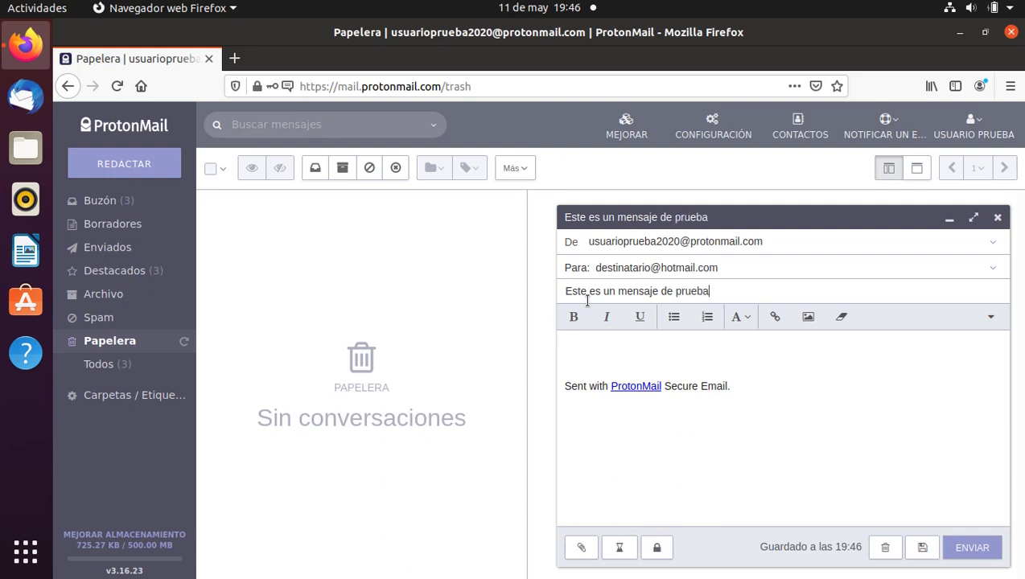
Write a 'Hola:' greeting with a pasted second line and reveal the CC/CCO fields.
click(593, 353)
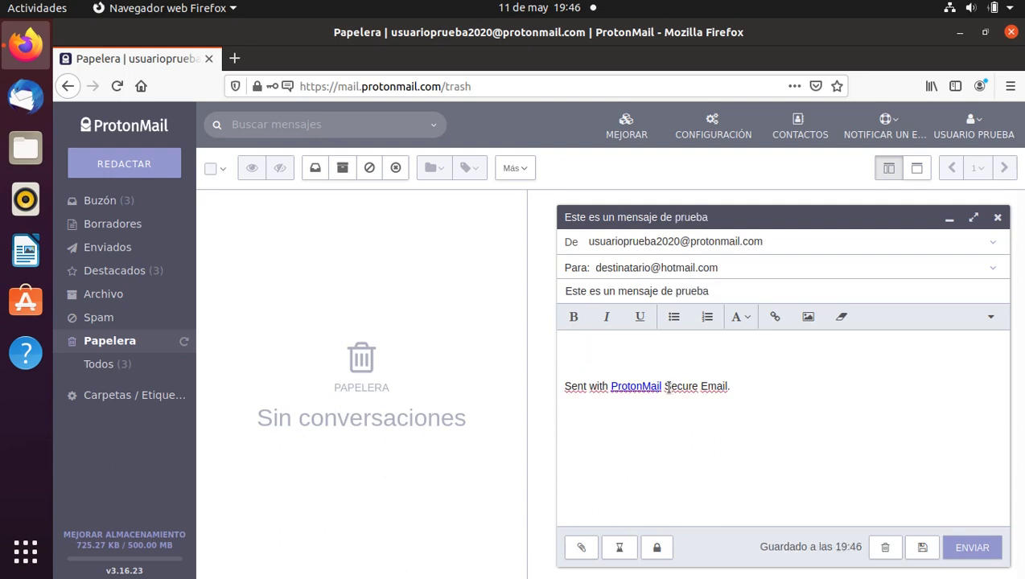
text(Hola:)
key(Return)
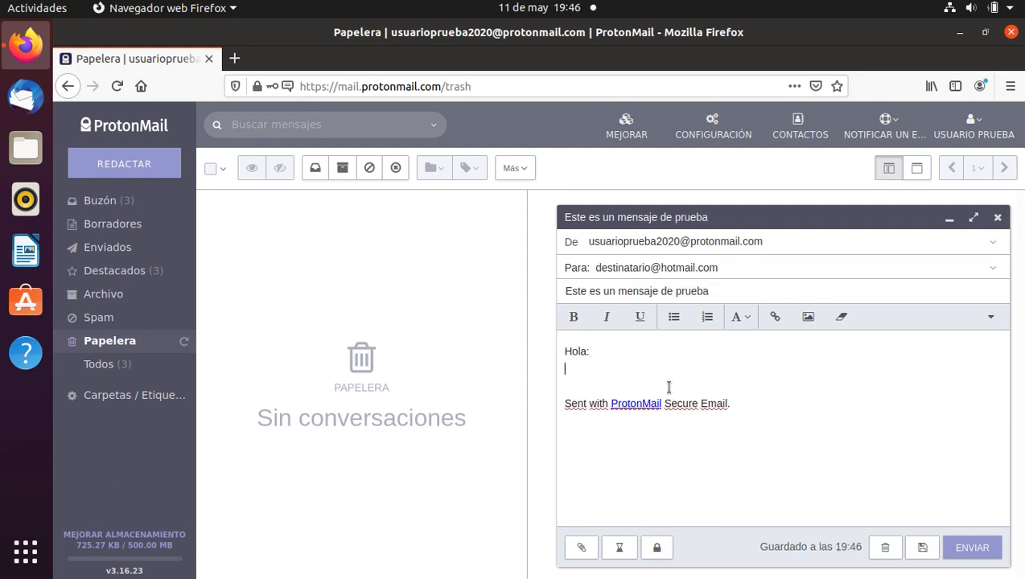
text(¿Qué tal estás?. Este mensaje es para probar que el sistema funciona correctamente. Un saludo, Usuario.)
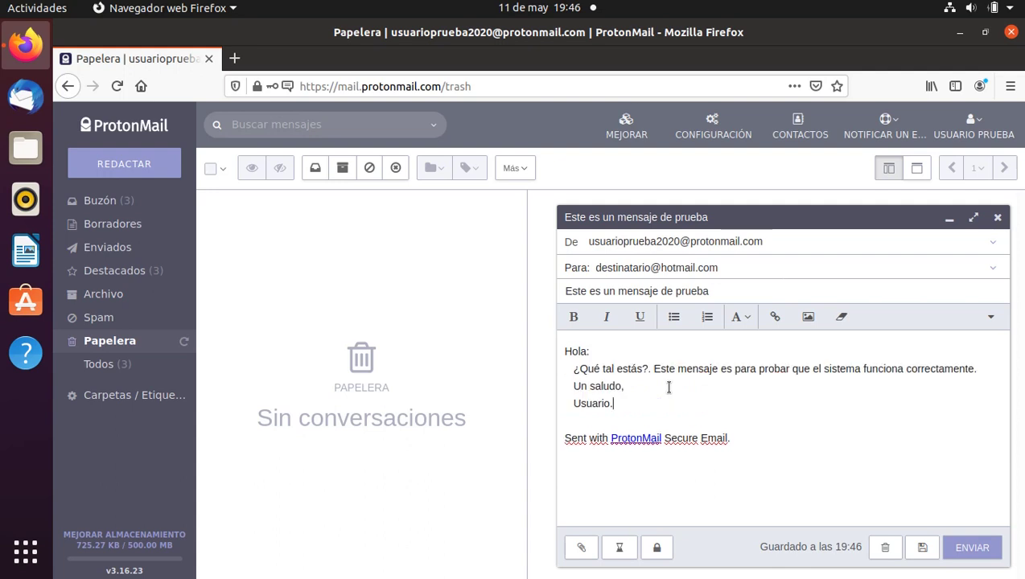
click(998, 275)
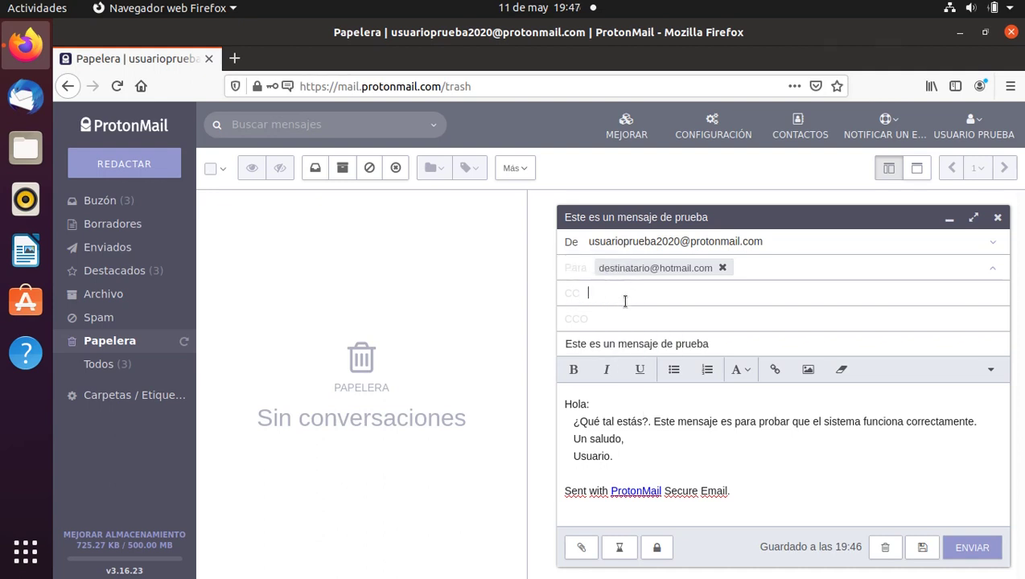
Enter the Hotmail recipient in CCO and remove it from the Para field.
click(603, 322)
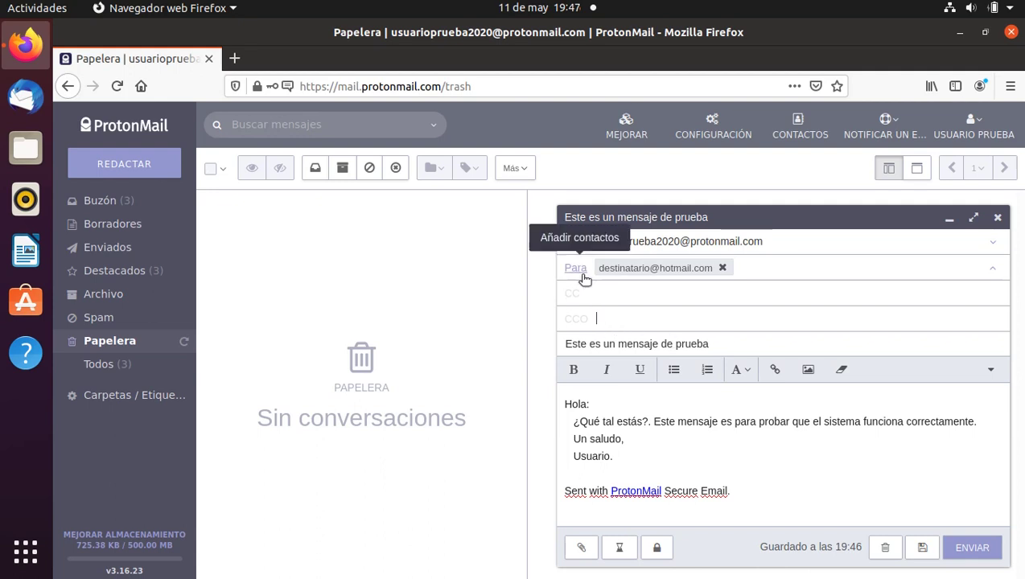
click(606, 319)
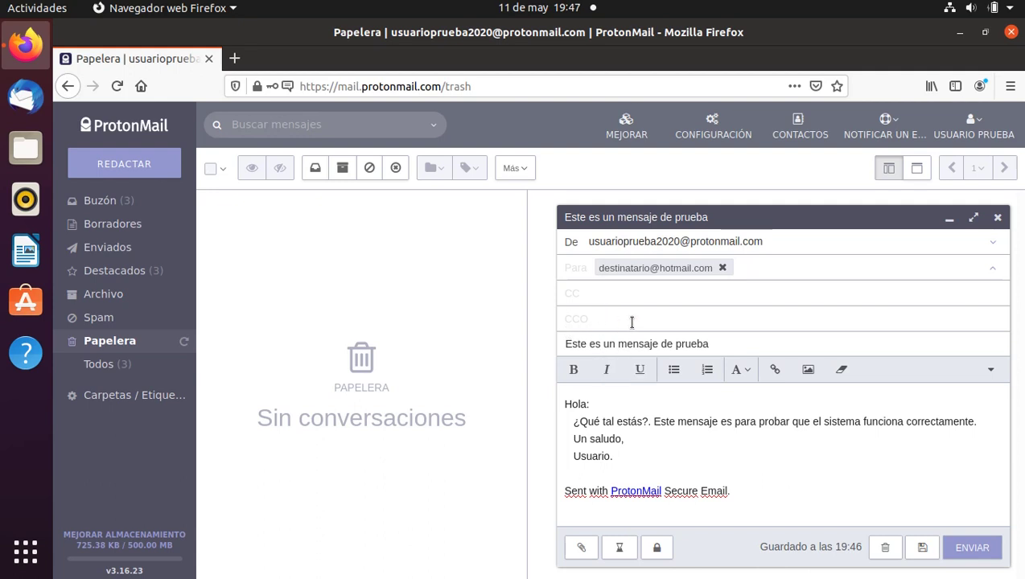
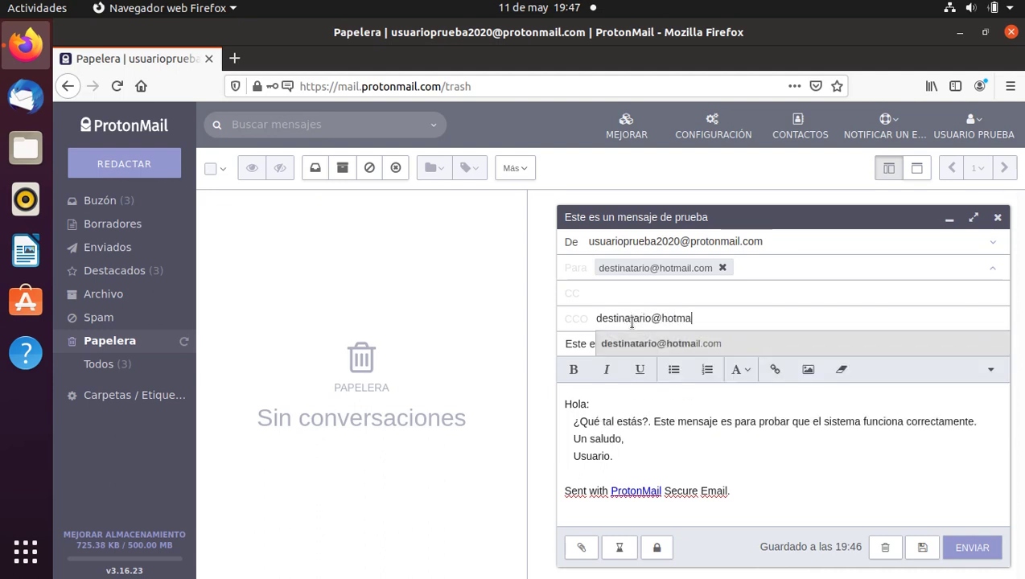
click(723, 268)
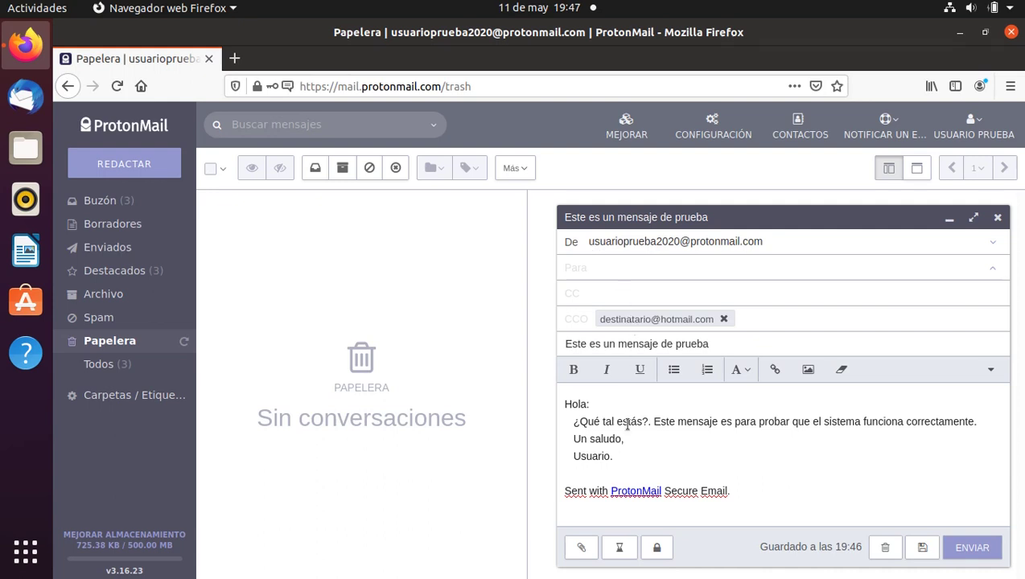
Browse Documentos and Descargas in the attachment picker, then cancel without attaching anything.
click(585, 547)
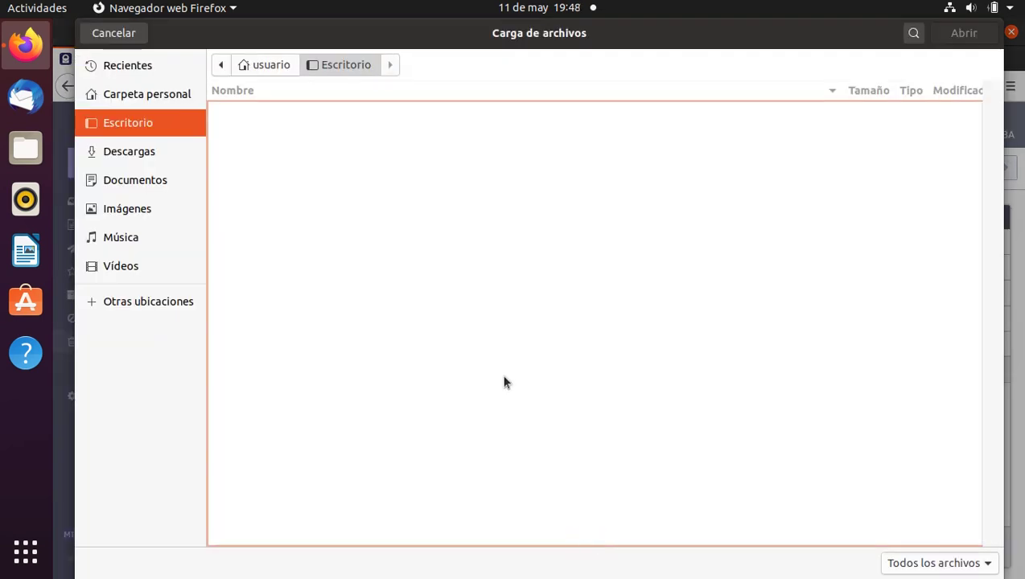
click(166, 182)
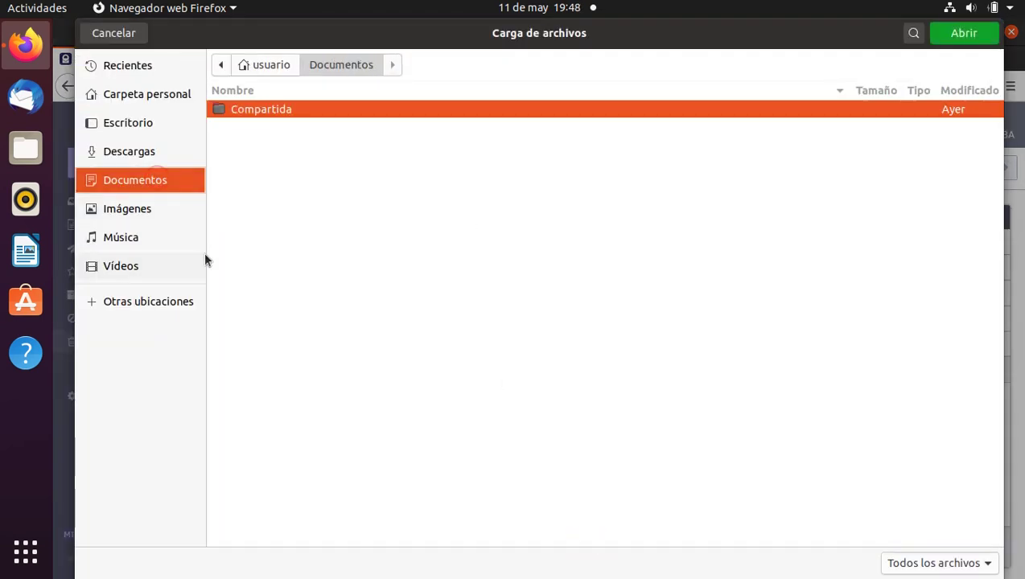
click(158, 153)
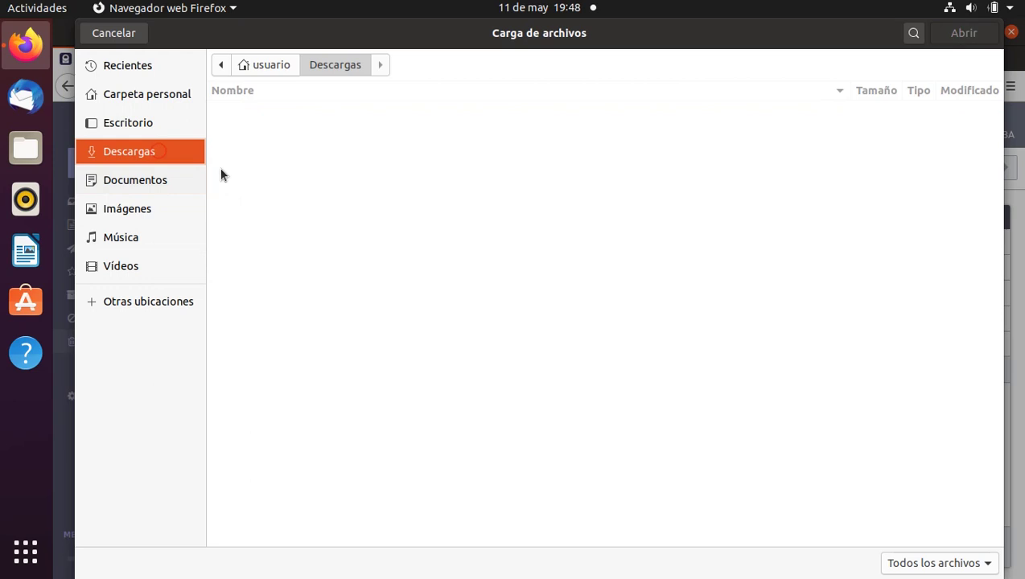
click(152, 180)
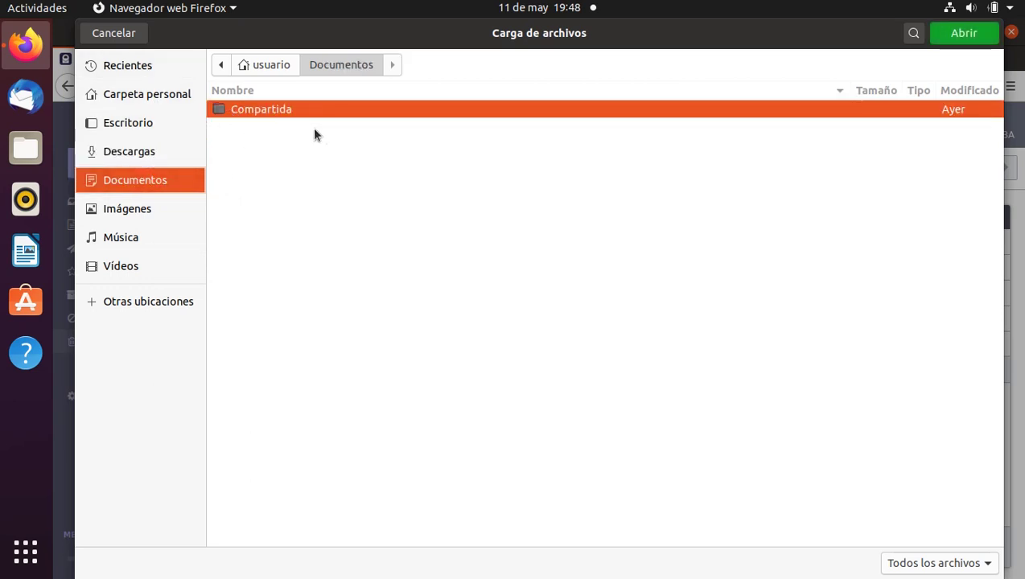
click(139, 36)
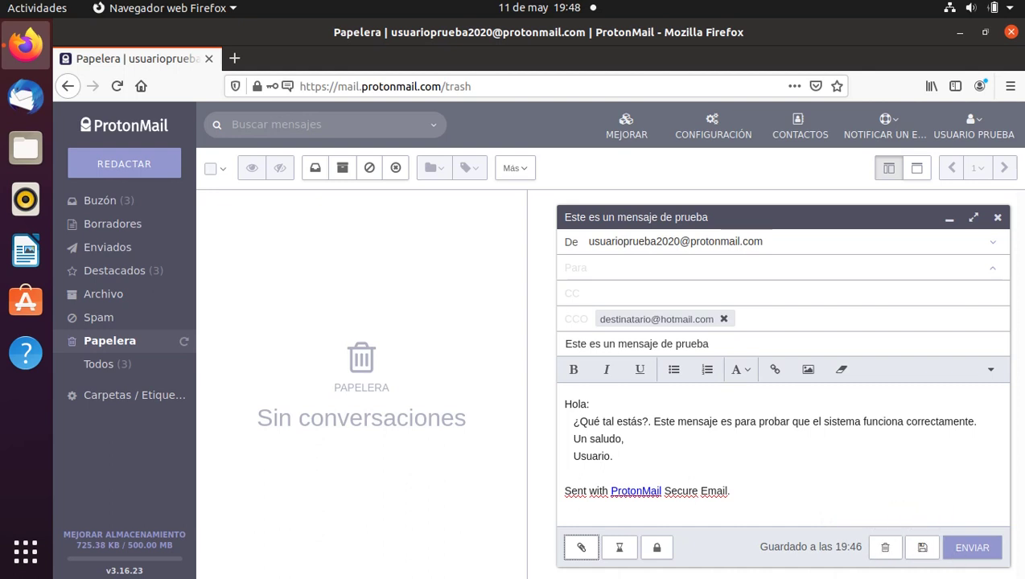
Save the BCC test message as a draft, check it in Borradores, then return to Buzón.
click(935, 548)
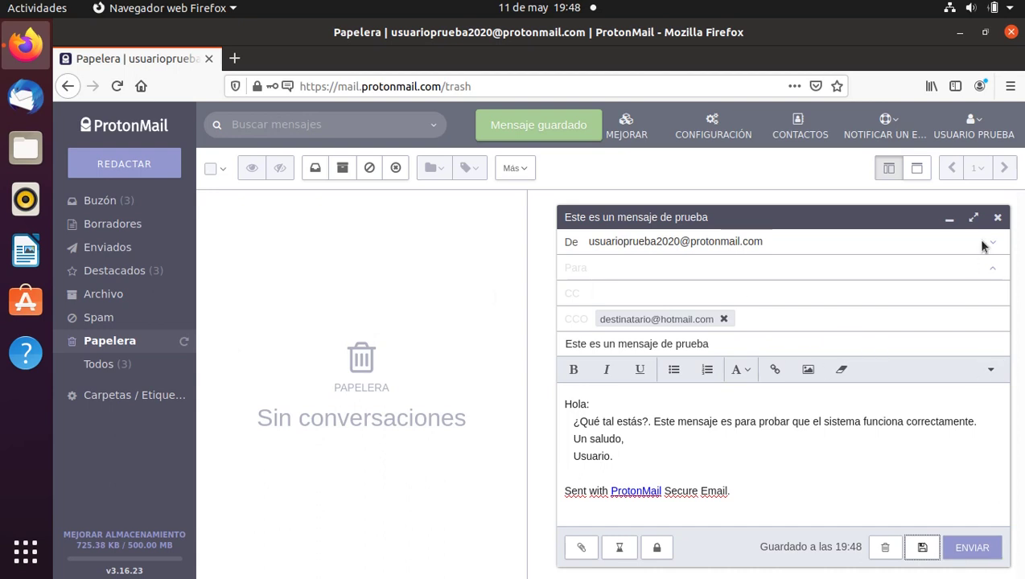
click(997, 217)
click(115, 232)
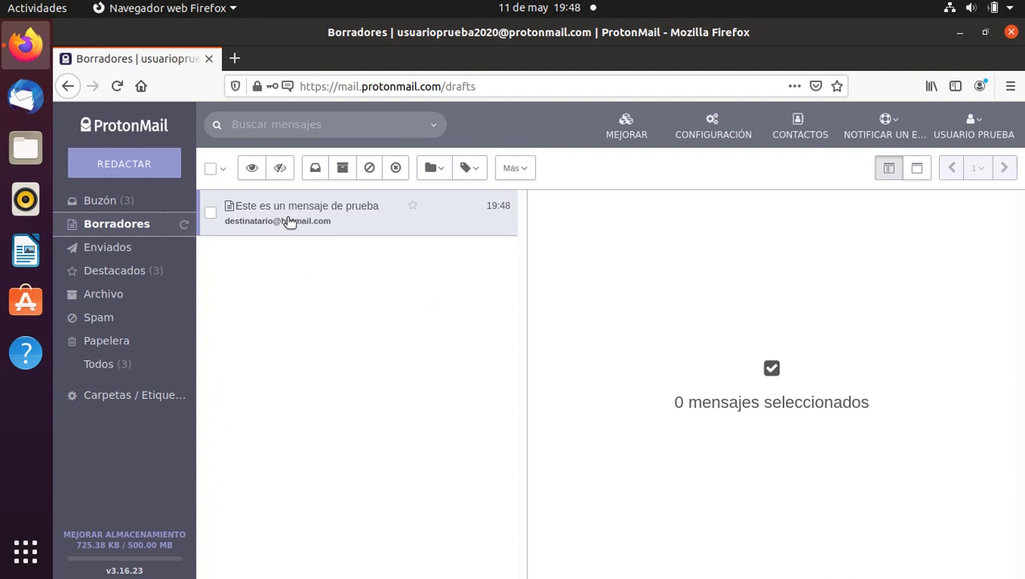
click(288, 222)
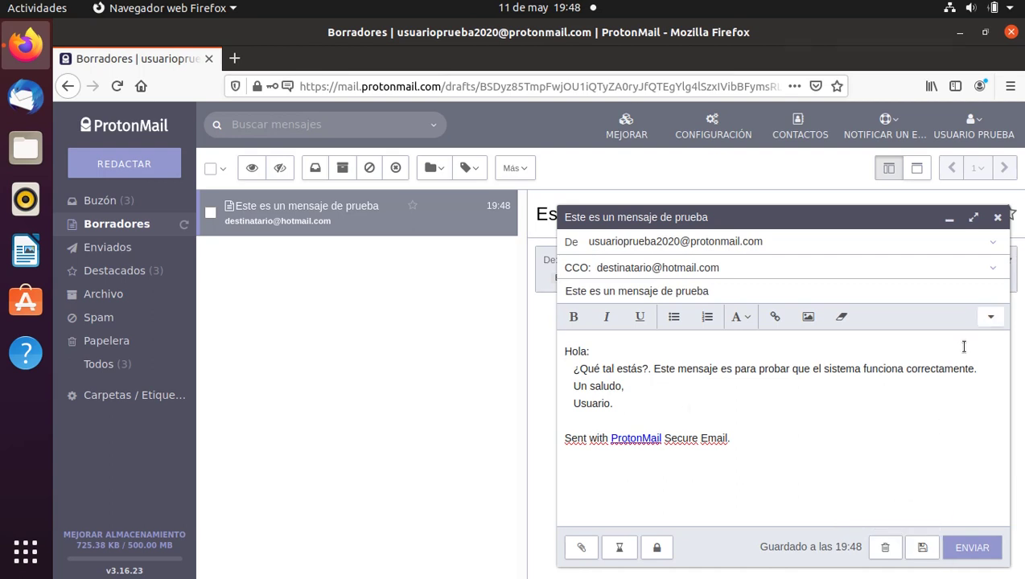
click(995, 219)
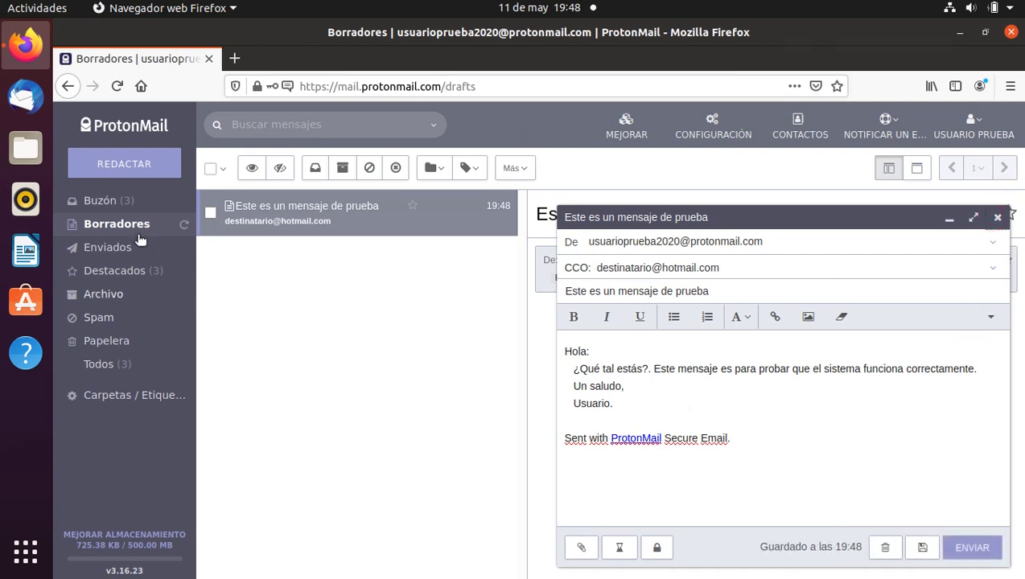
click(103, 204)
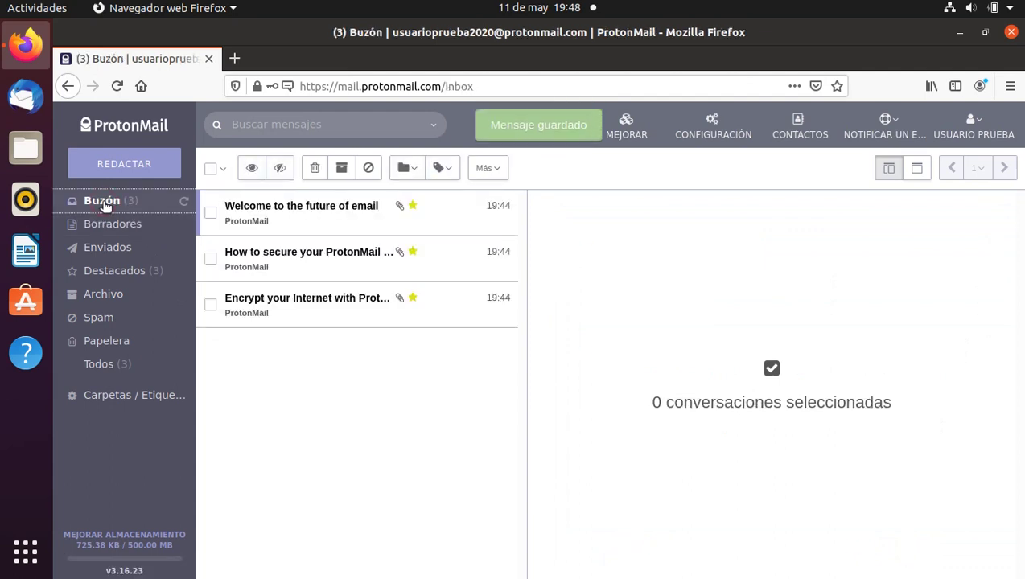
Move the 'Welcome to the future of email' message to Papelera and select it there.
click(263, 212)
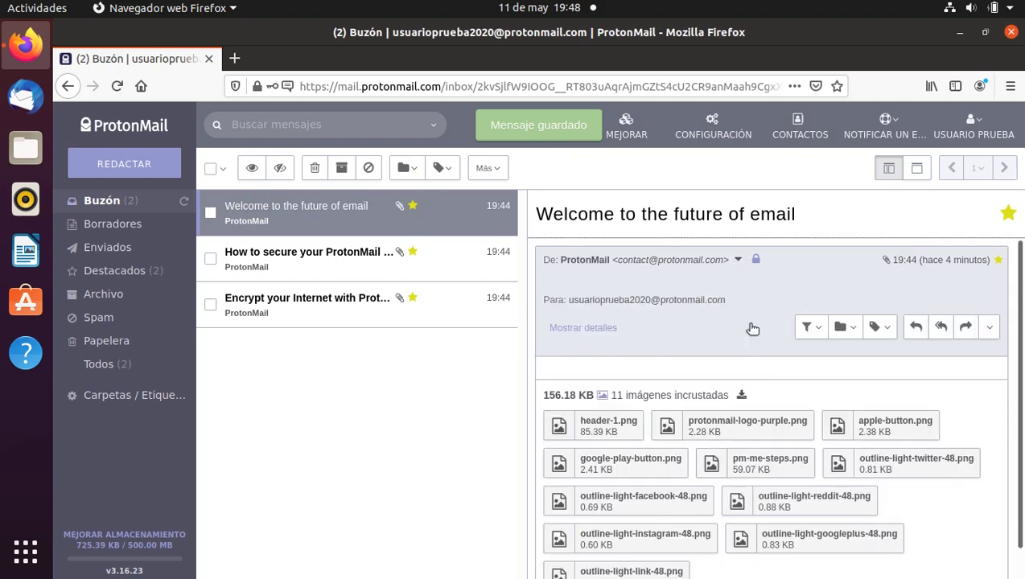
scroll(772, 398, down, 3)
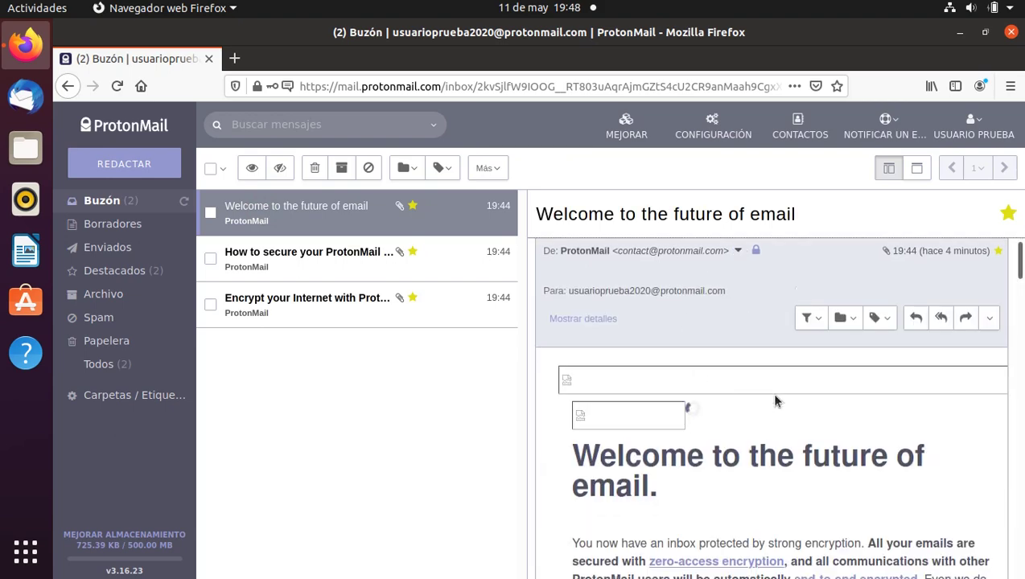
scroll(777, 402, down, 1)
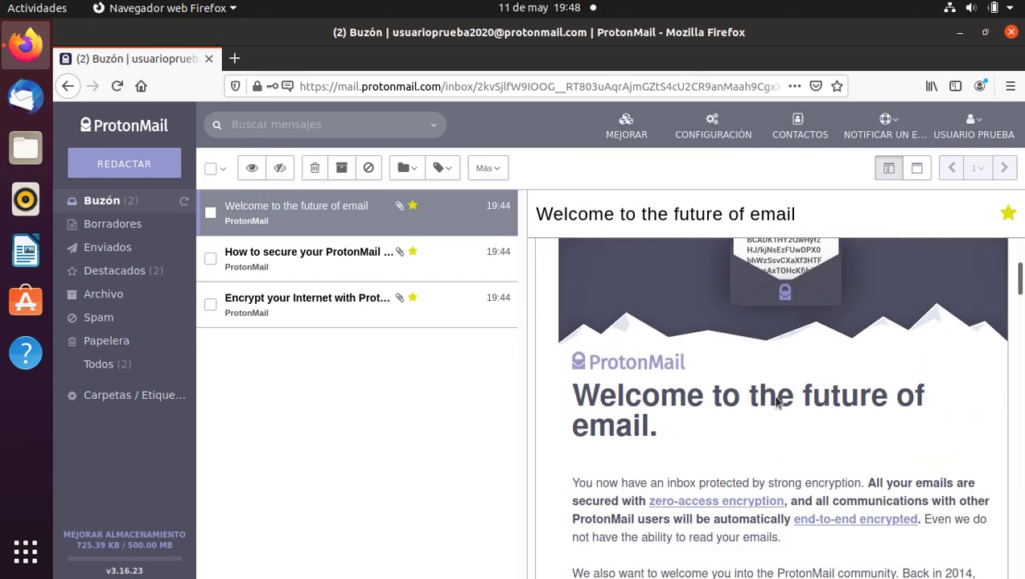
scroll(777, 403, down, 7)
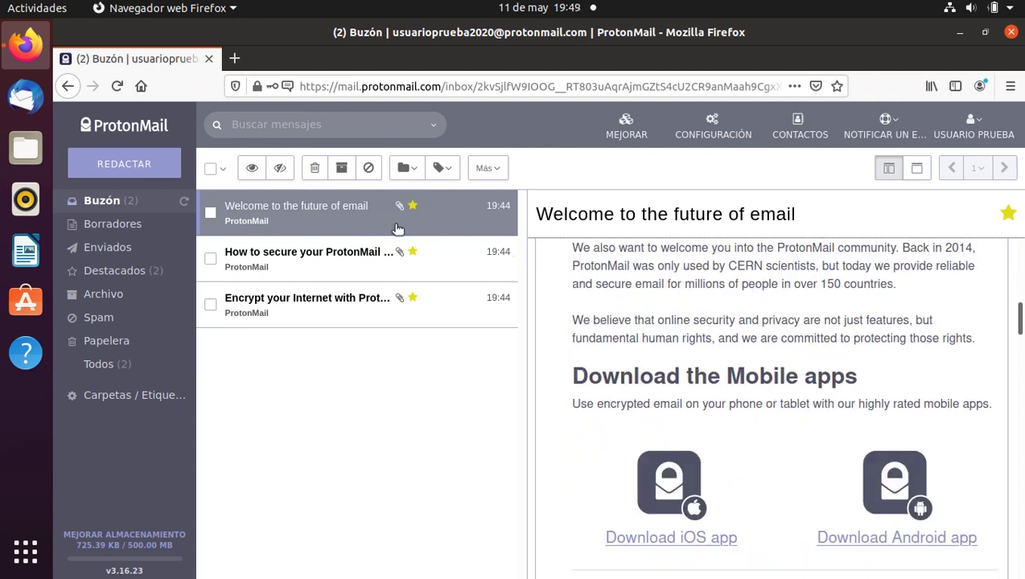
click(210, 212)
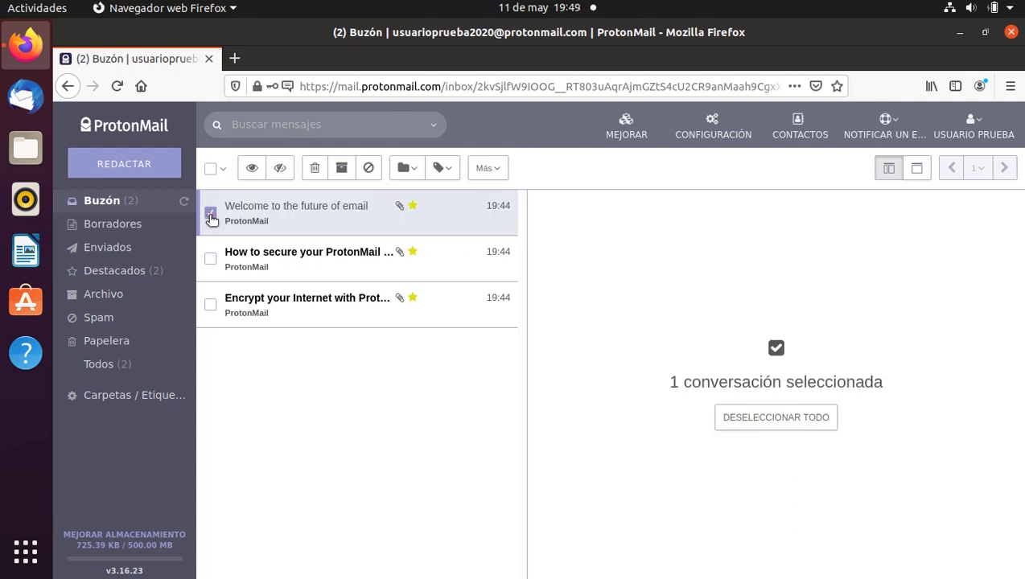
click(318, 168)
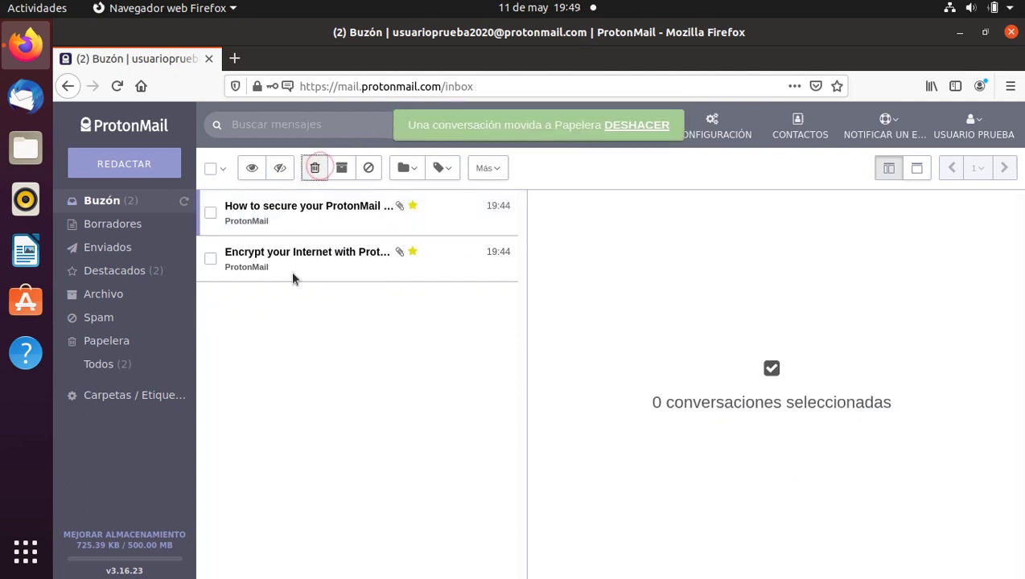
click(110, 342)
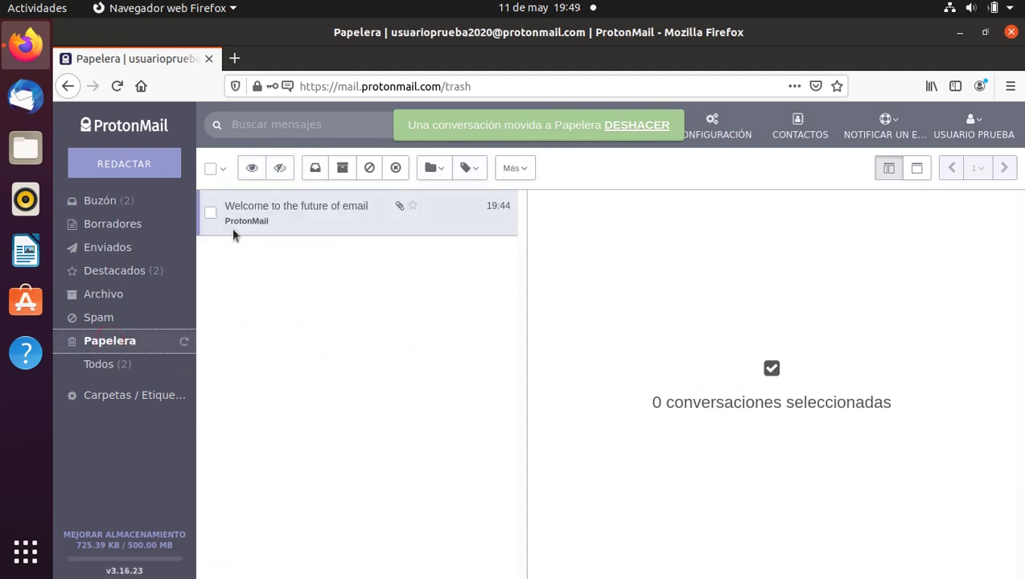
click(211, 214)
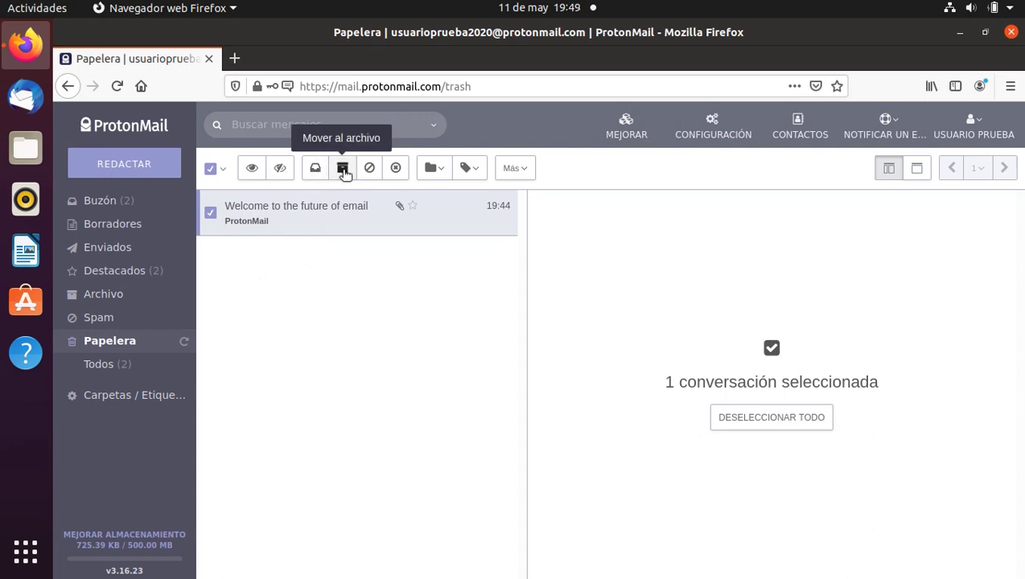
Restore the welcome message to Buzón, mark it as unread and star it.
click(316, 171)
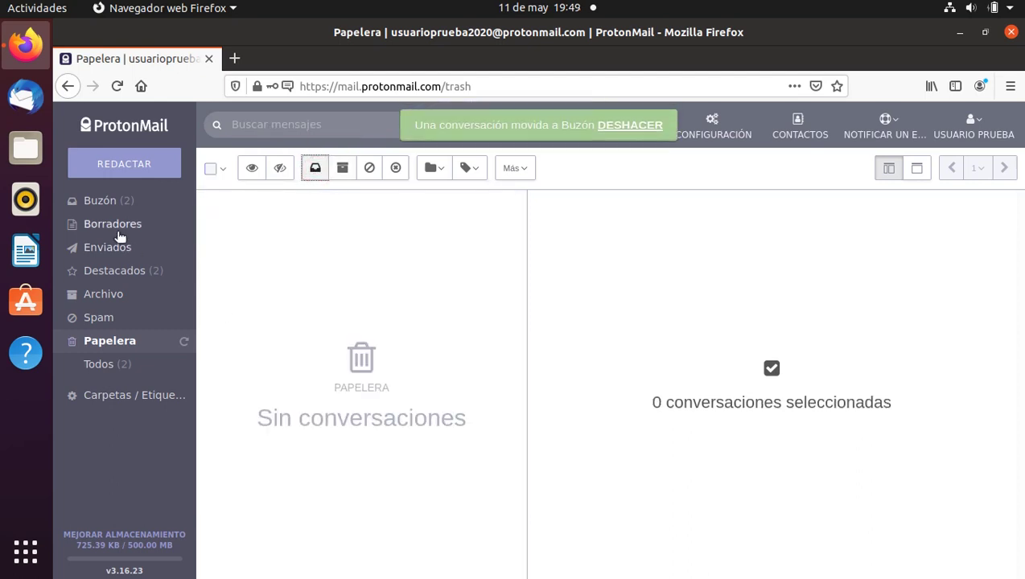
click(103, 200)
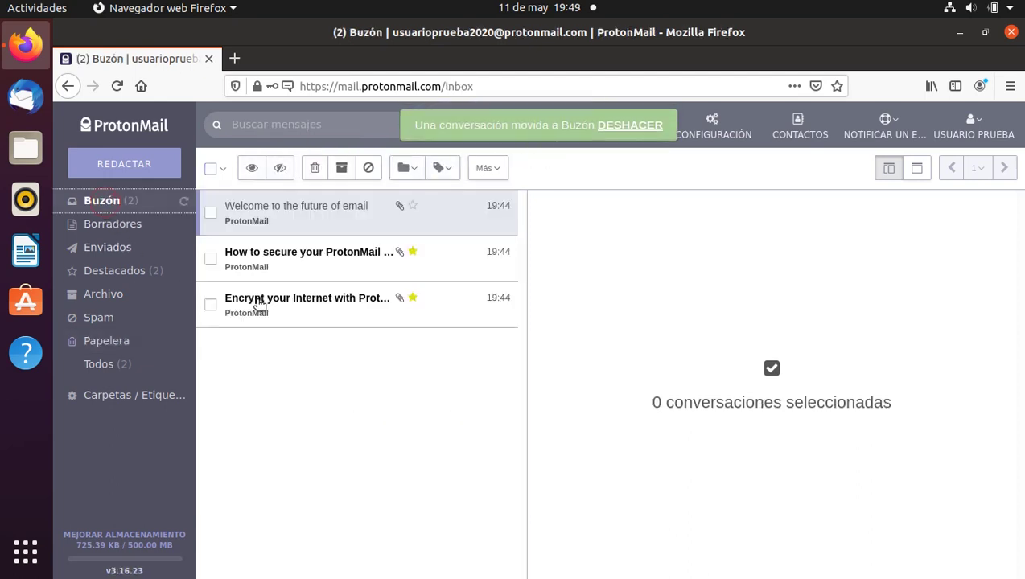
click(210, 213)
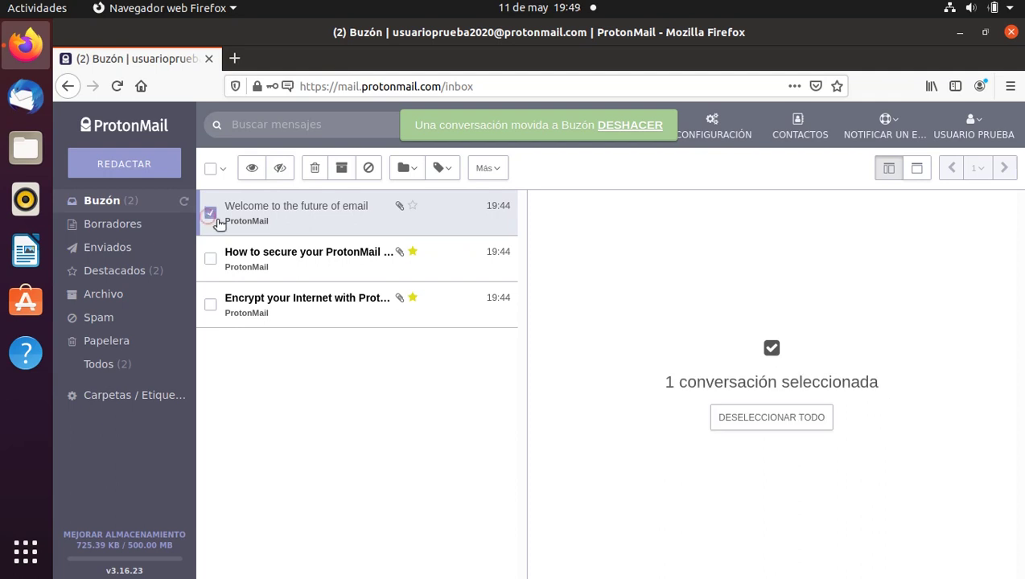
click(277, 170)
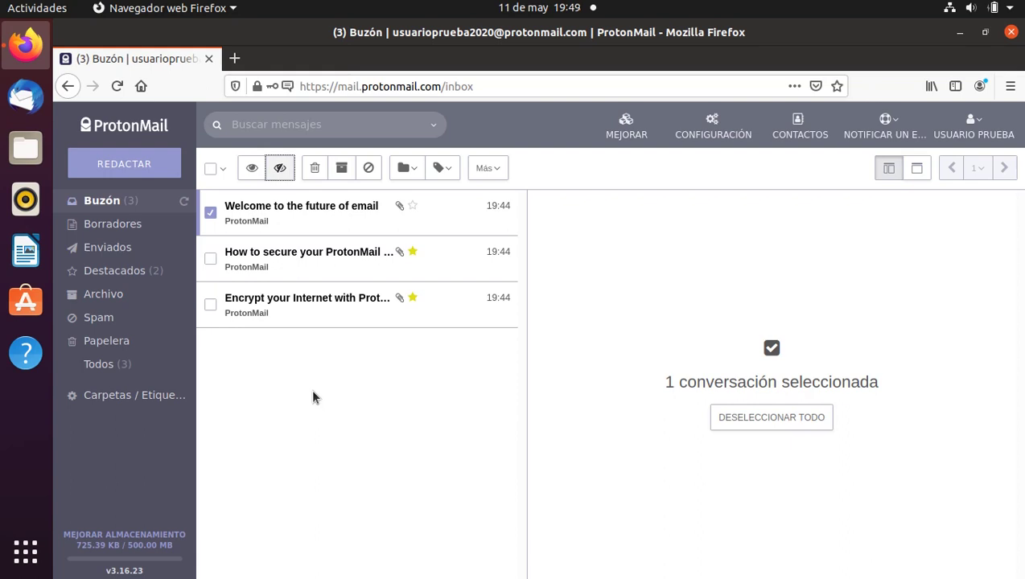
click(413, 207)
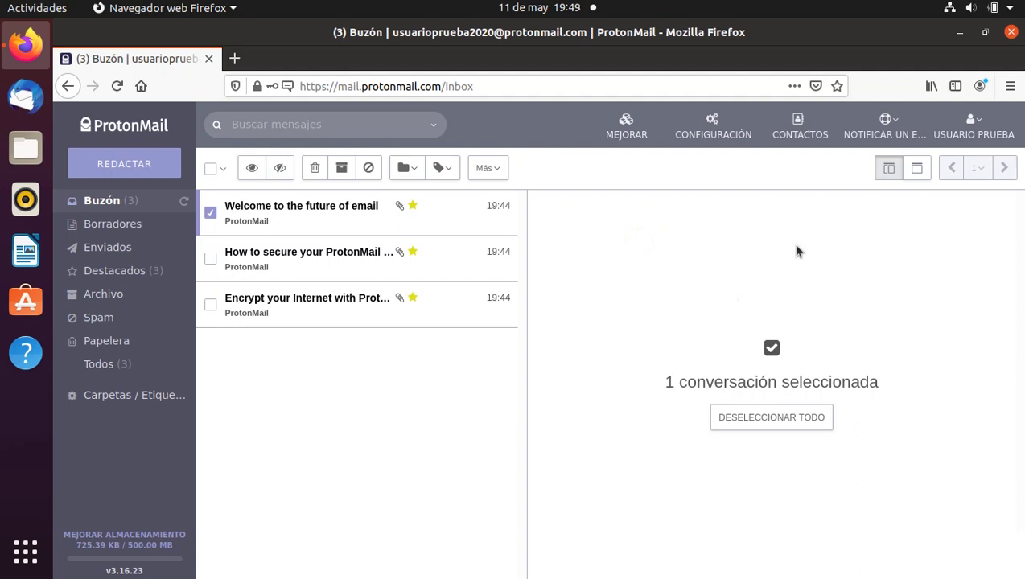
Log out via USUARIO PRUEBA, then log back in with the account username and password.
click(957, 138)
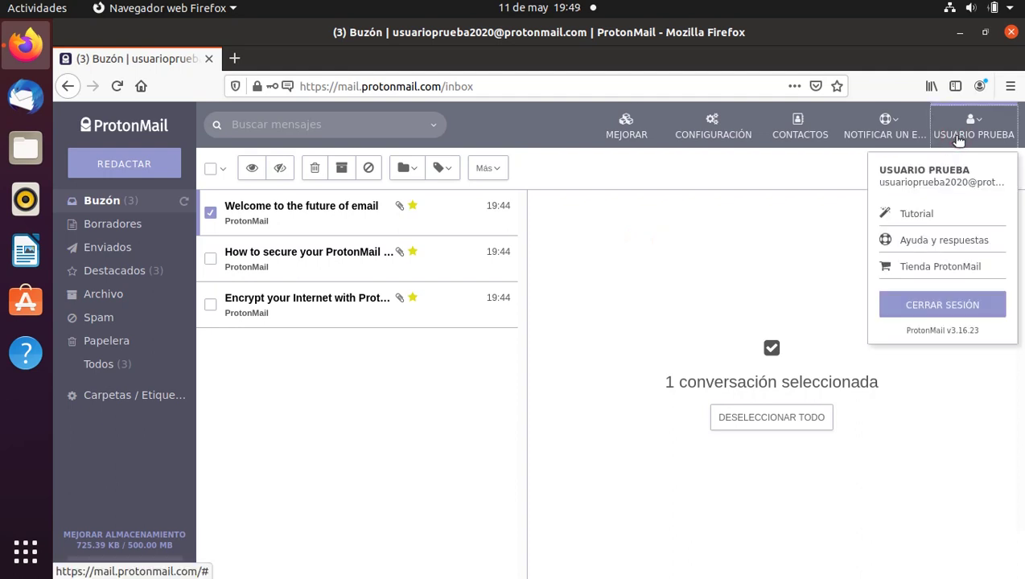
click(955, 304)
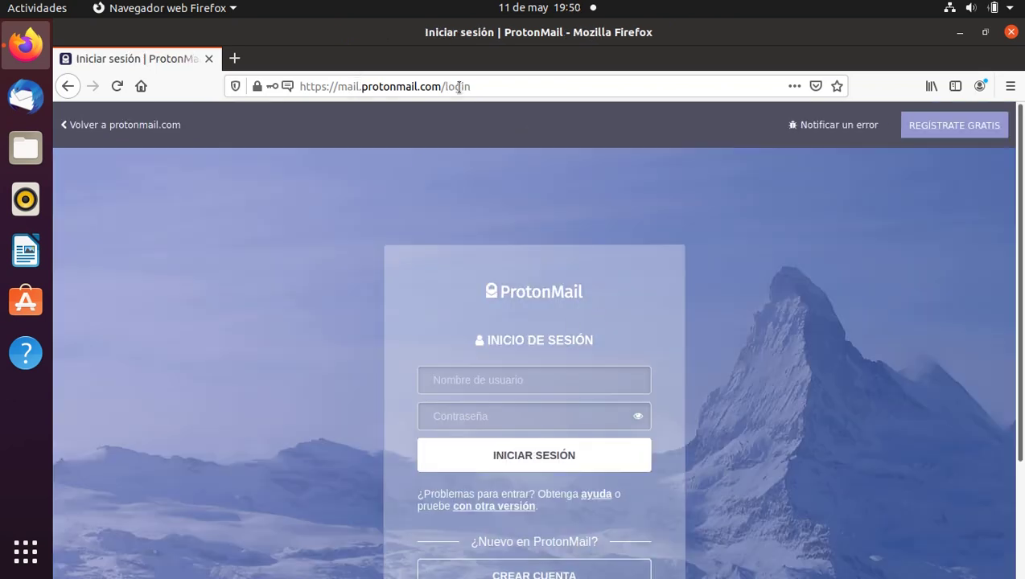
click(439, 383)
key(Tab)
text(•••••)
click(523, 455)
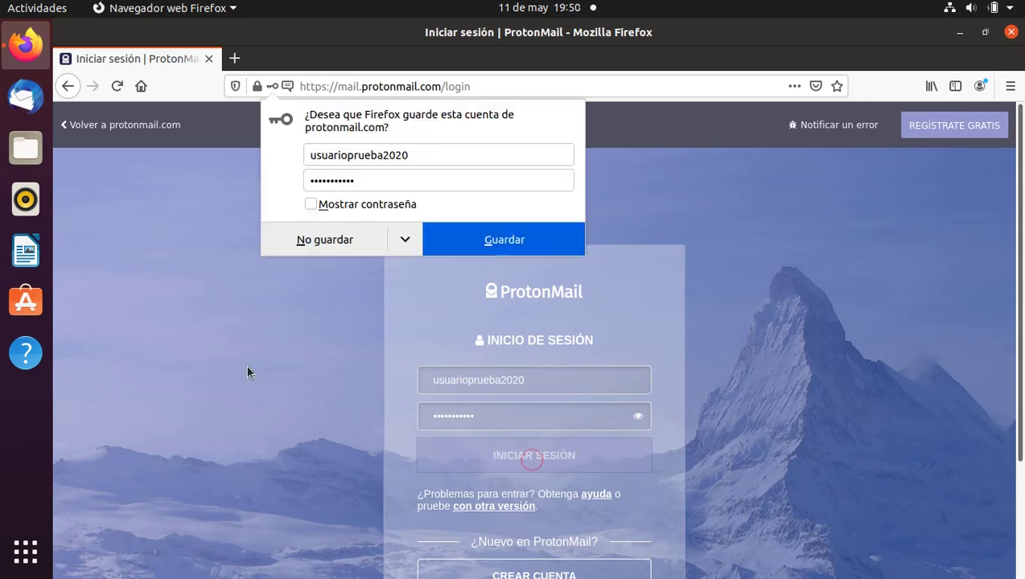
Decline Firefox's password-saving and notification prompts, then log out again.
click(324, 240)
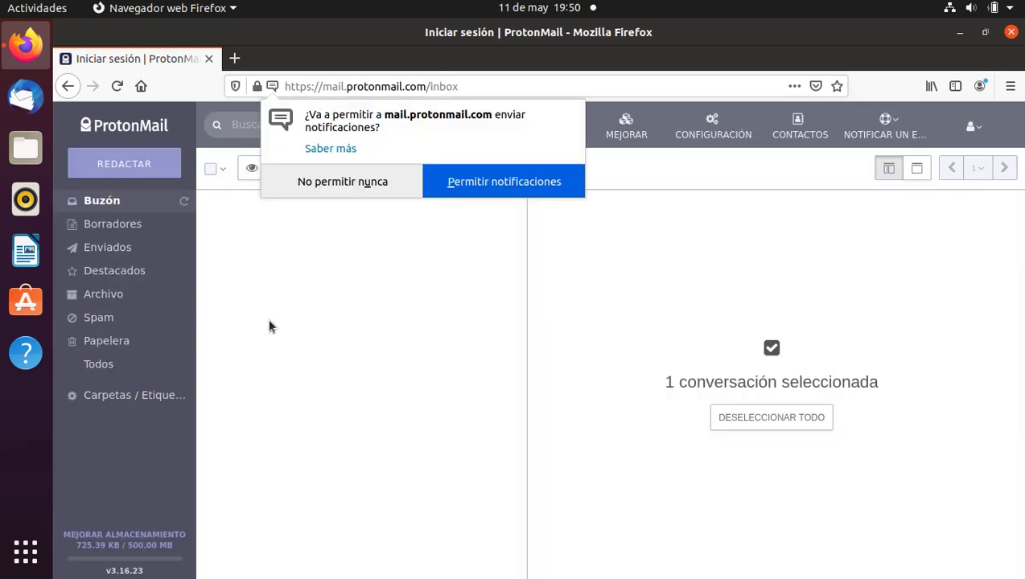
click(338, 186)
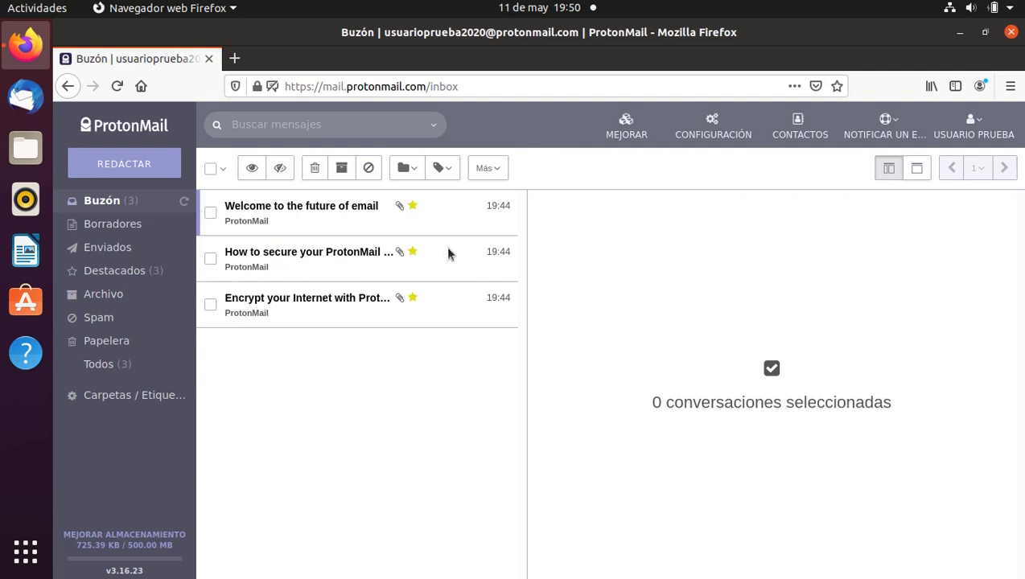
click(948, 129)
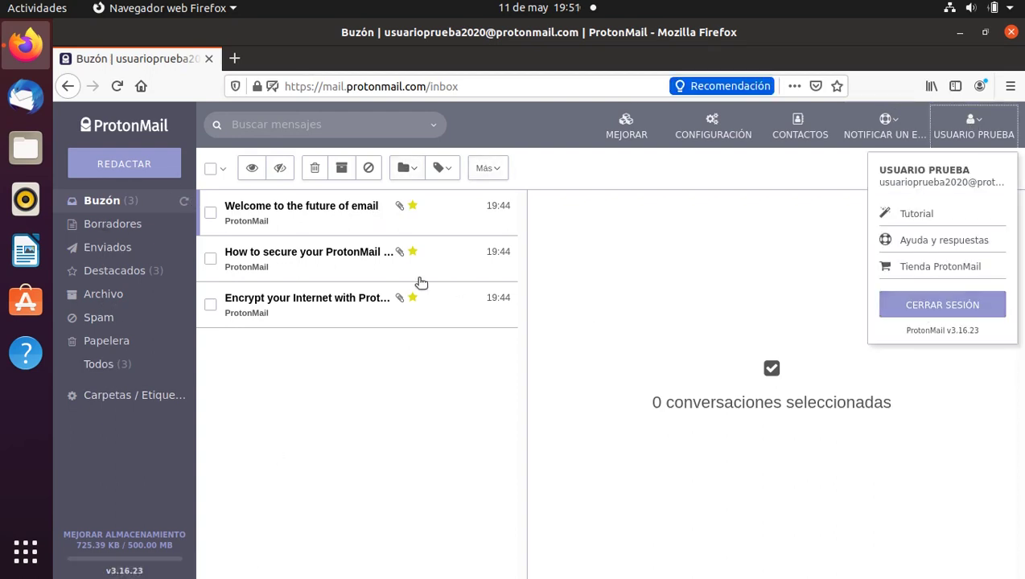
click(914, 308)
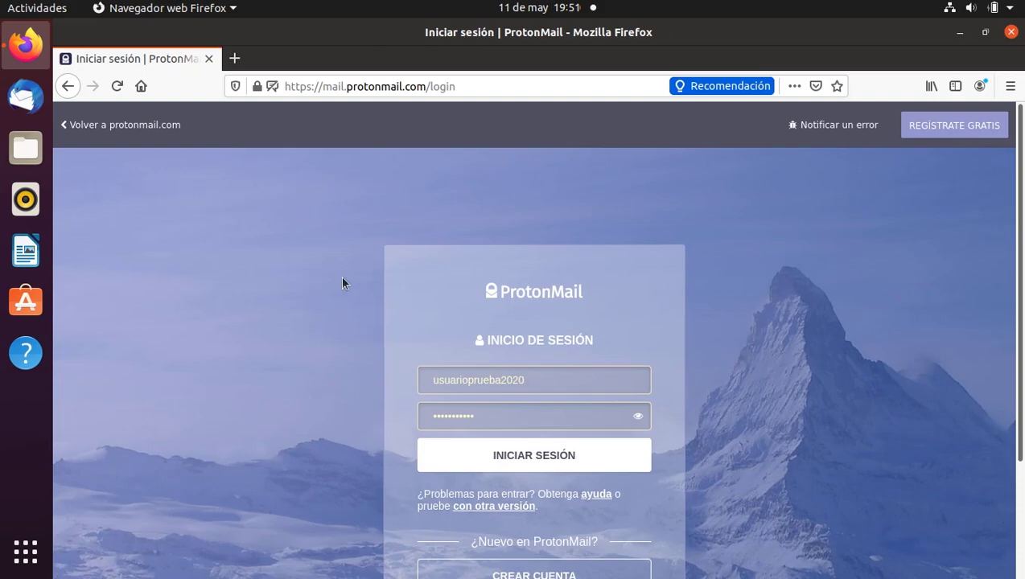